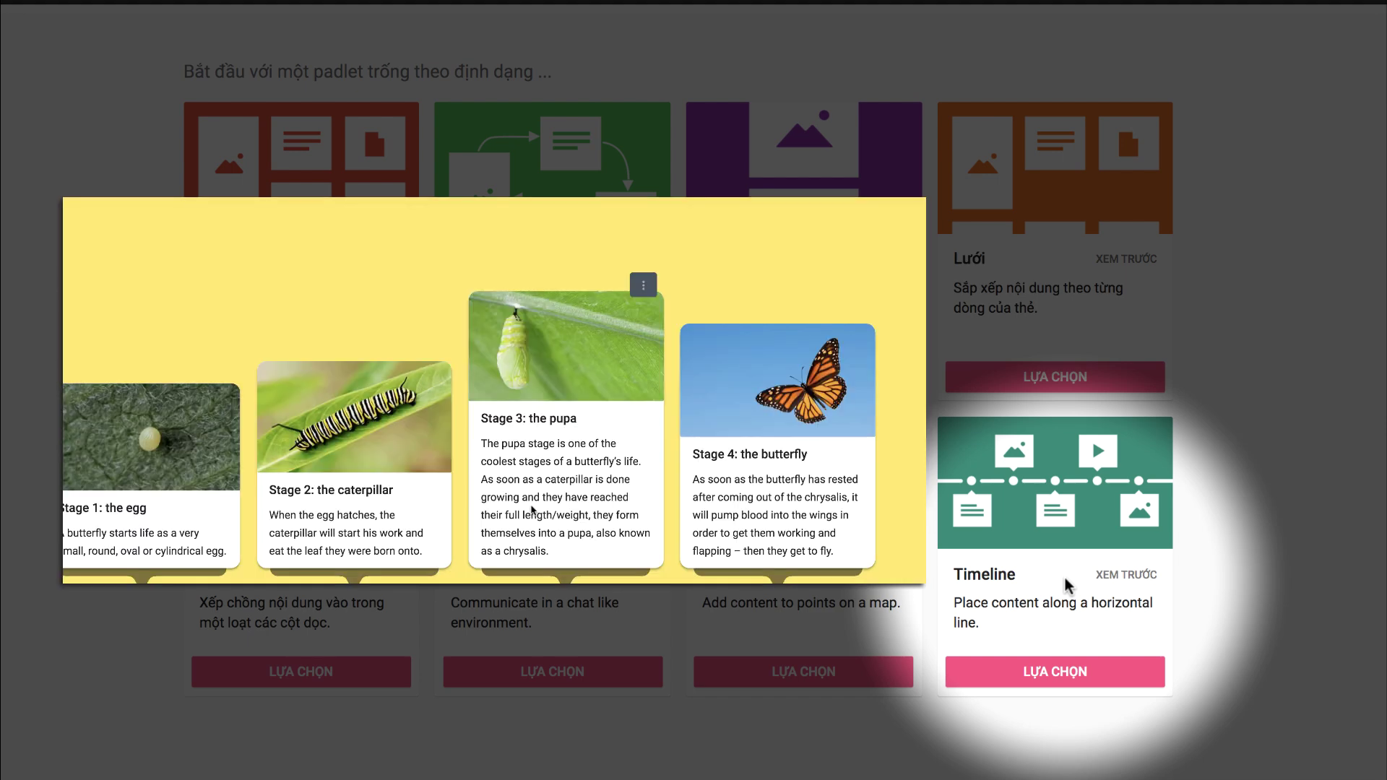
Scroll down to preview the Map format example, then back up to all eight formats
scroll(867, 549, "down", 1)
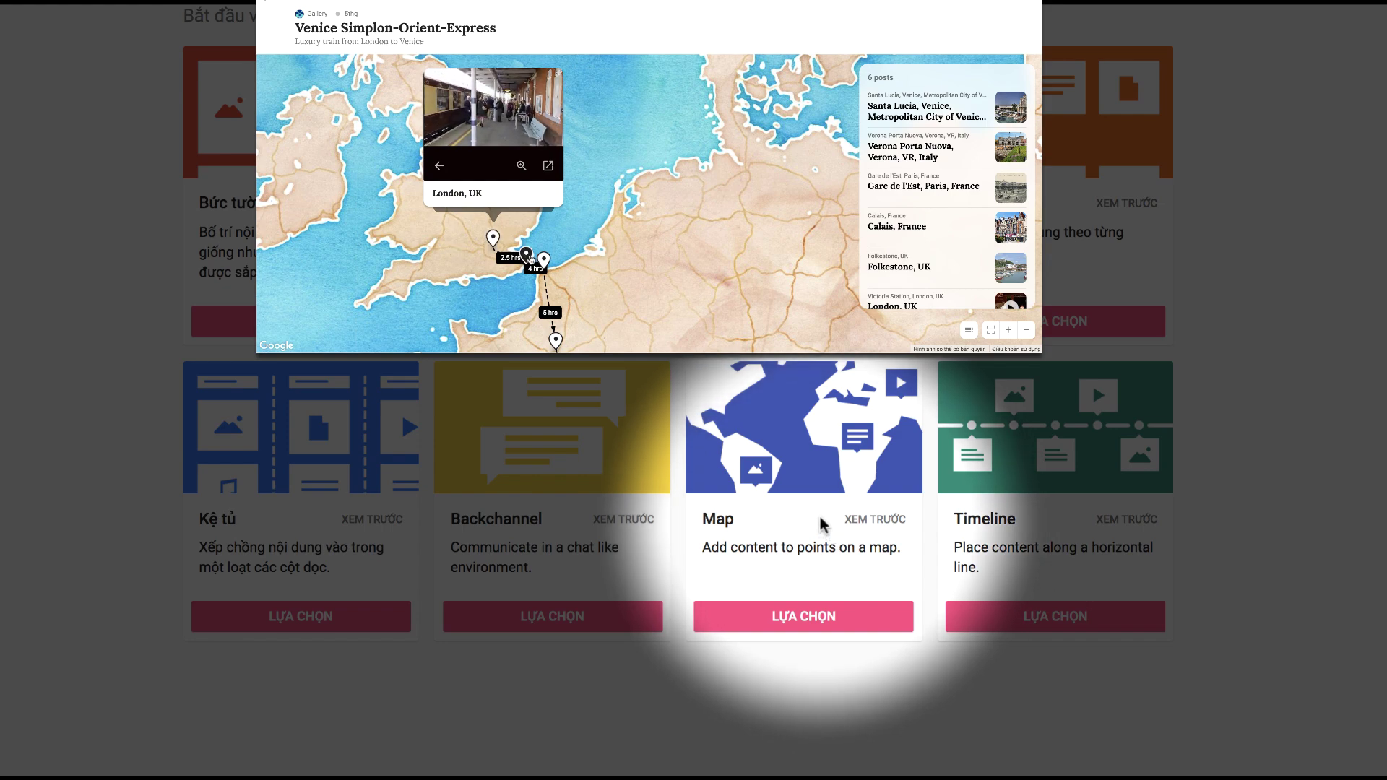
scroll(820, 521, "up", 1)
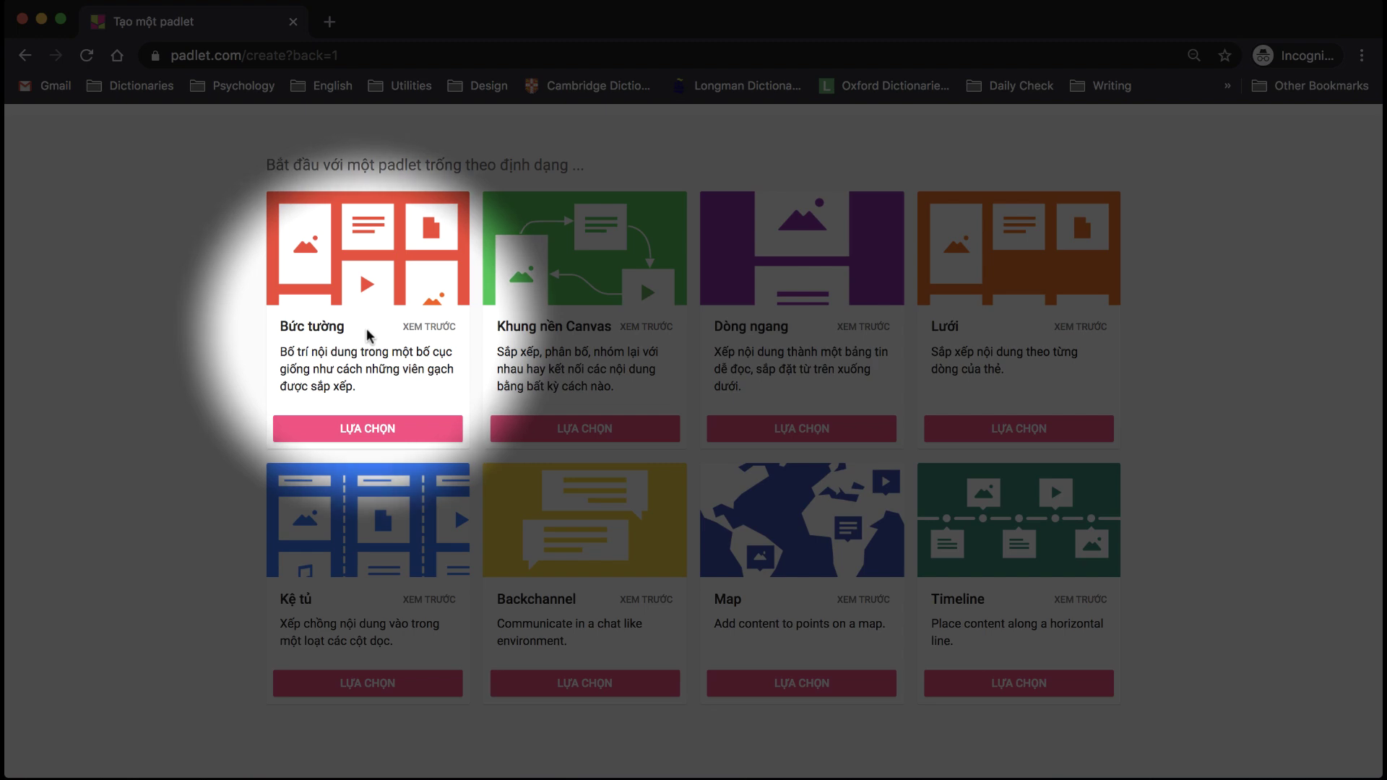
Start a new Wall padlet and clear its default title and description
left_click(374, 429)
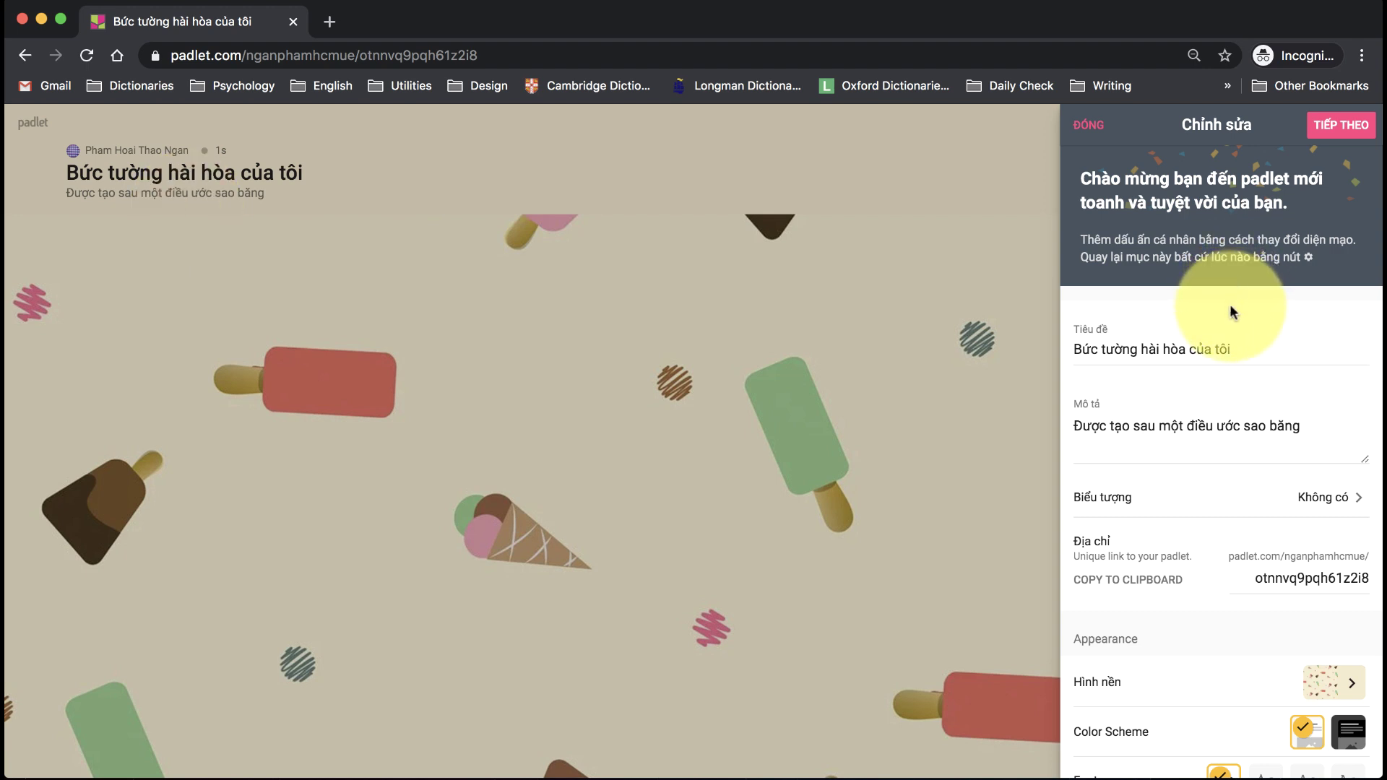
left_click_drag(1230, 349, 1047, 327)
key("BackSpace")
triple_click(1223, 426)
key("BackSpace")
left_click(1121, 354)
type("Thuyết kiến tạo")
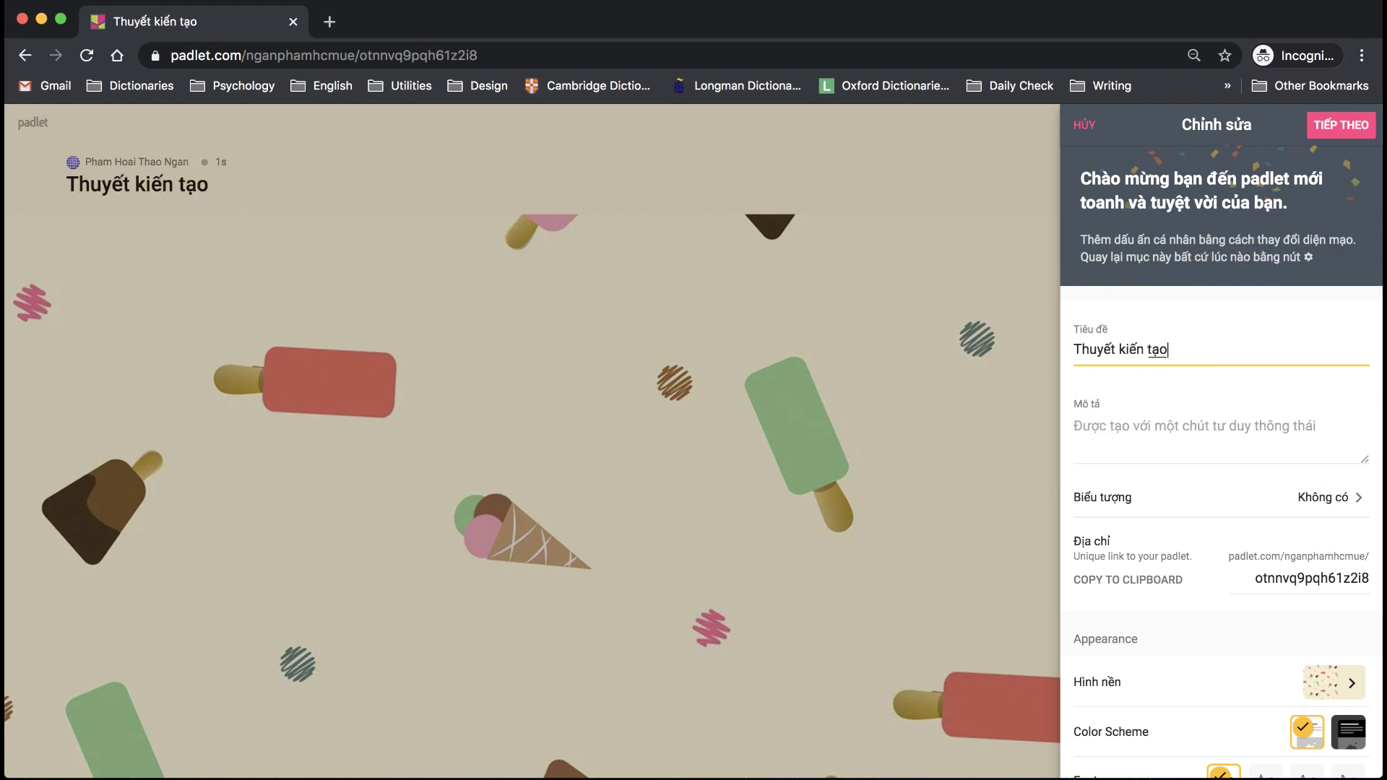
Enter description 'Môn Các học thuyết về sự phát triển tâm lý trẻ em' and title 'Ý kiến của bạn về quan điểm: Trẻ em là người lớn thu nhỏ?'
left_click(1080, 426)
type("Môn Các học")
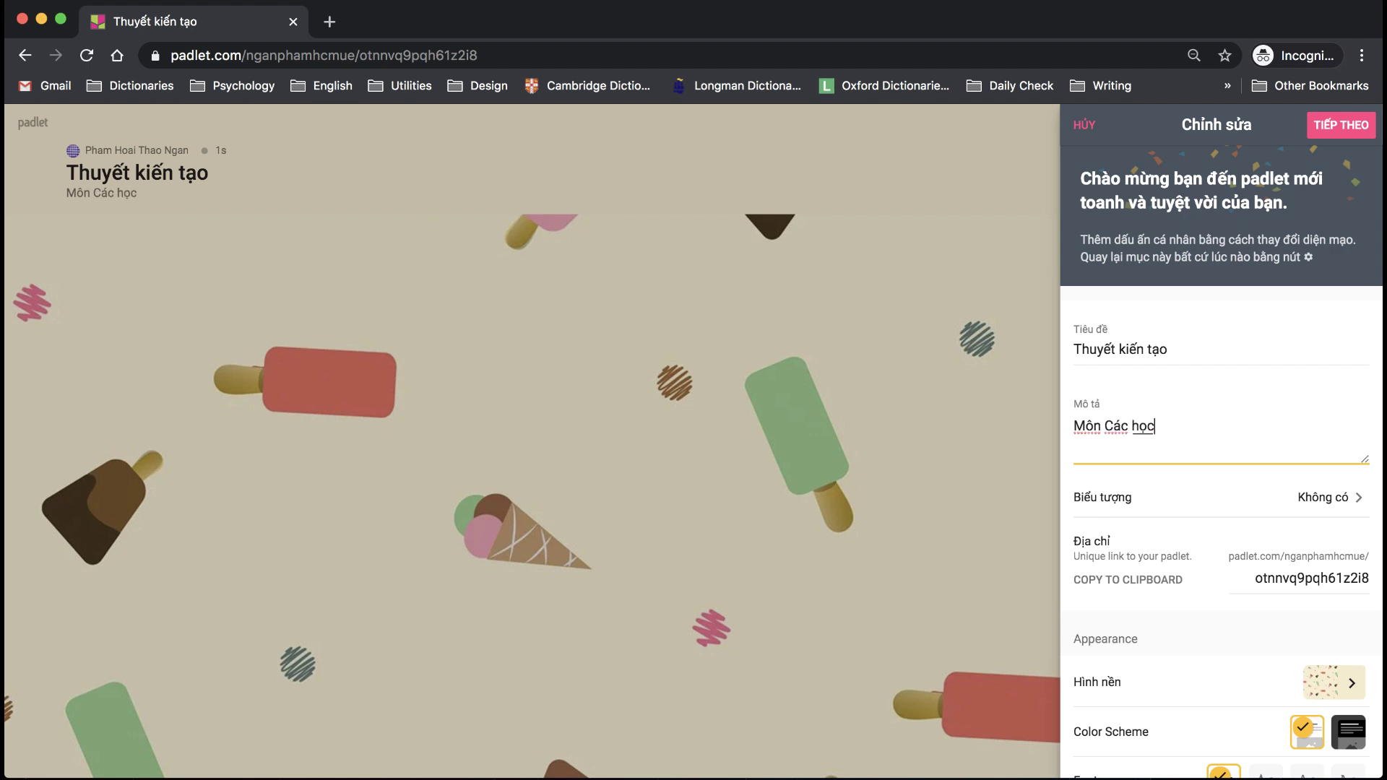
key("BackSpace")
type("âm lý trẻ em")
left_click_drag(1170, 350, 1021, 334)
type("Ý kiến của bạn về quan điểm: Tre")
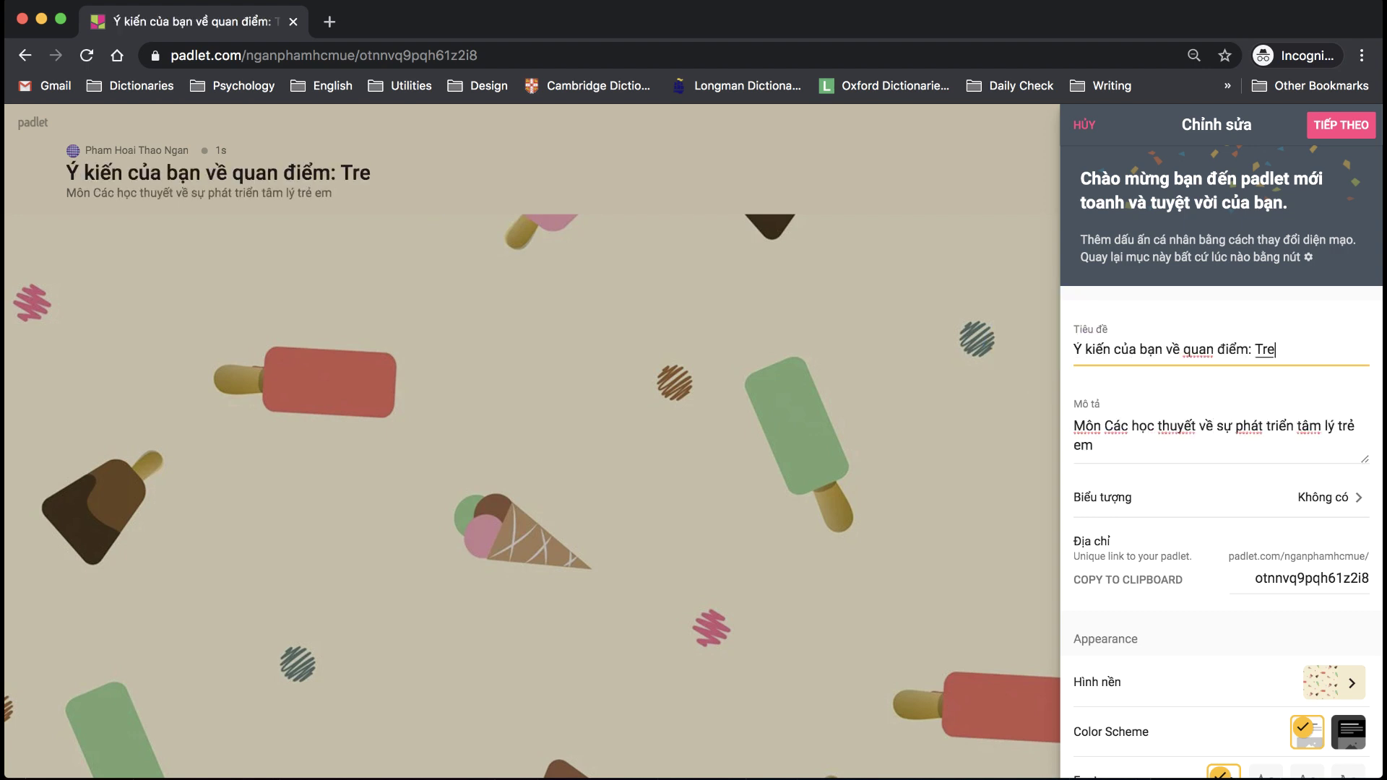
type(" lớn thu nhỏ?")
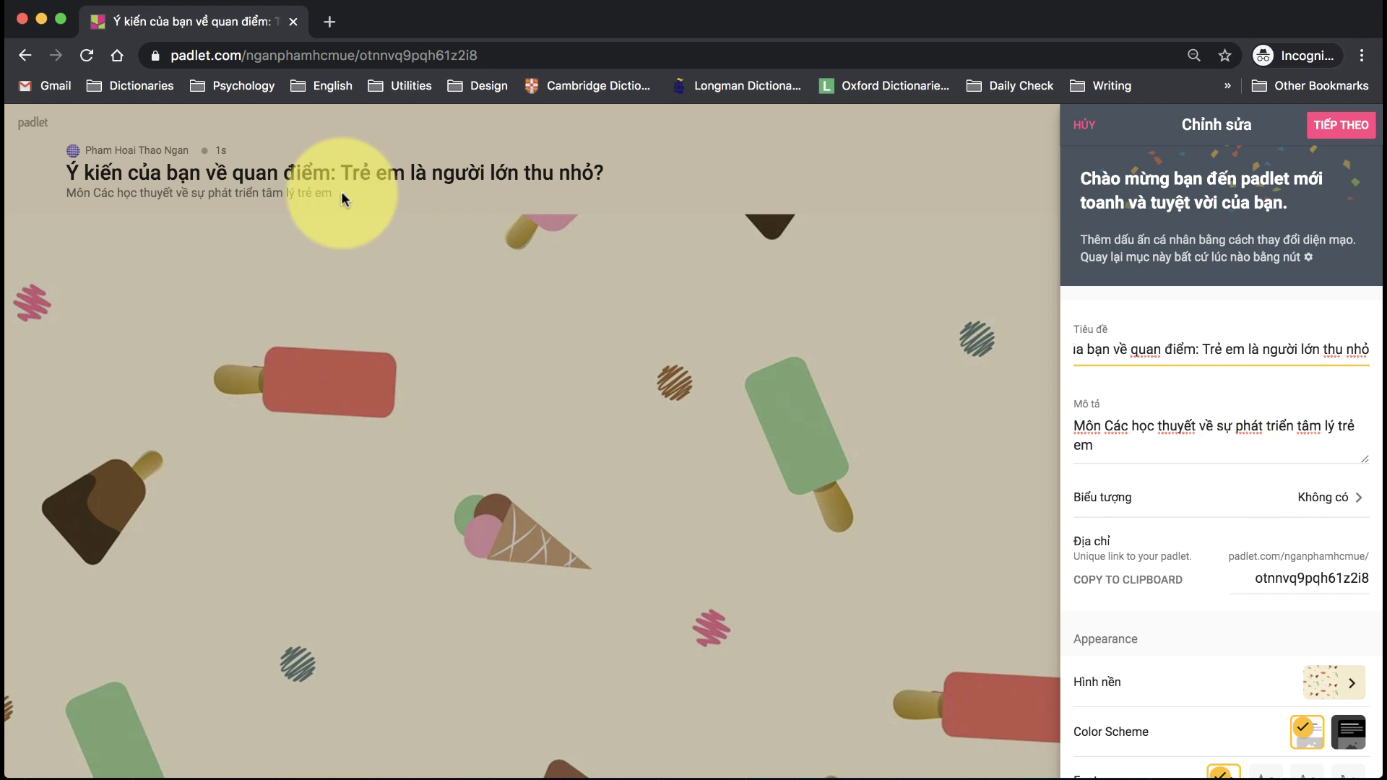
Set the padlet icon to the seedling emoji
left_click(1209, 511)
left_click(1122, 266)
left_click(1159, 266)
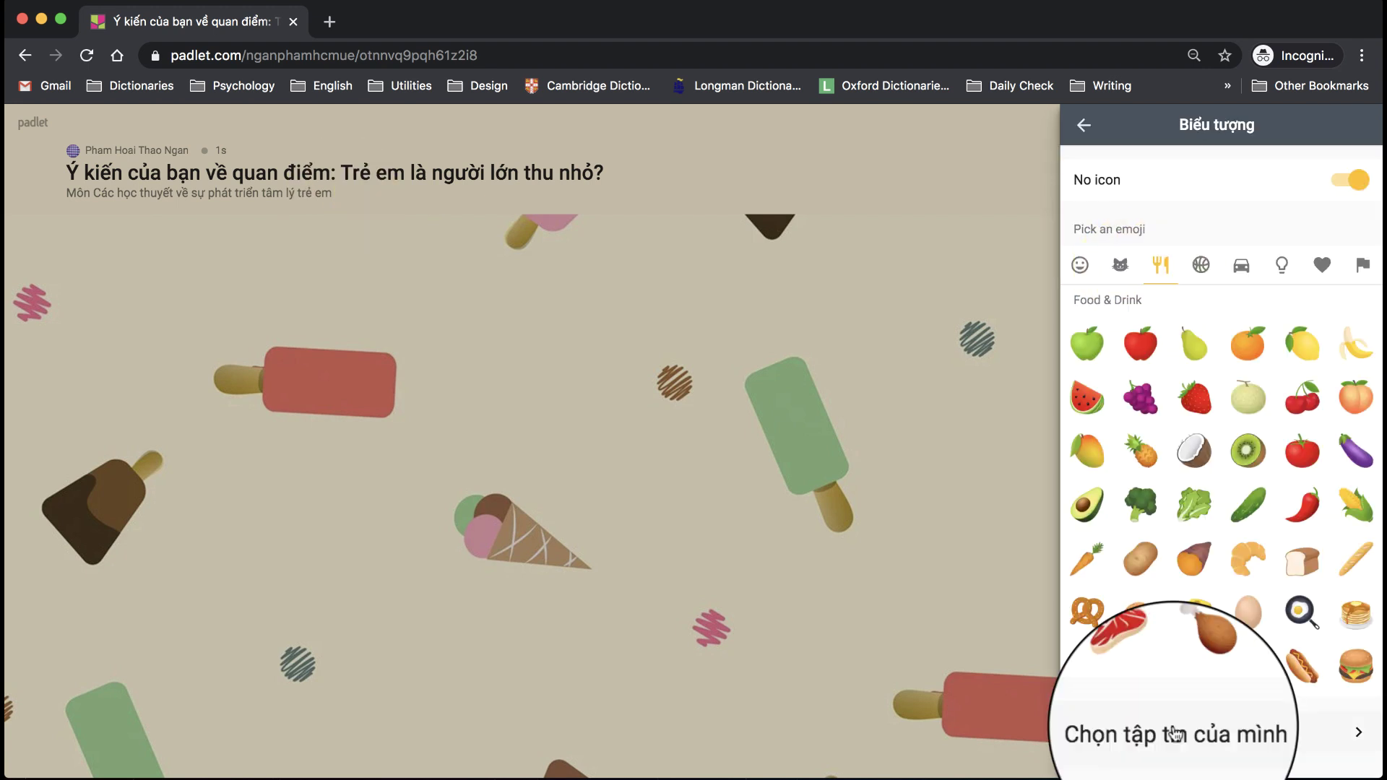
left_click(1175, 734)
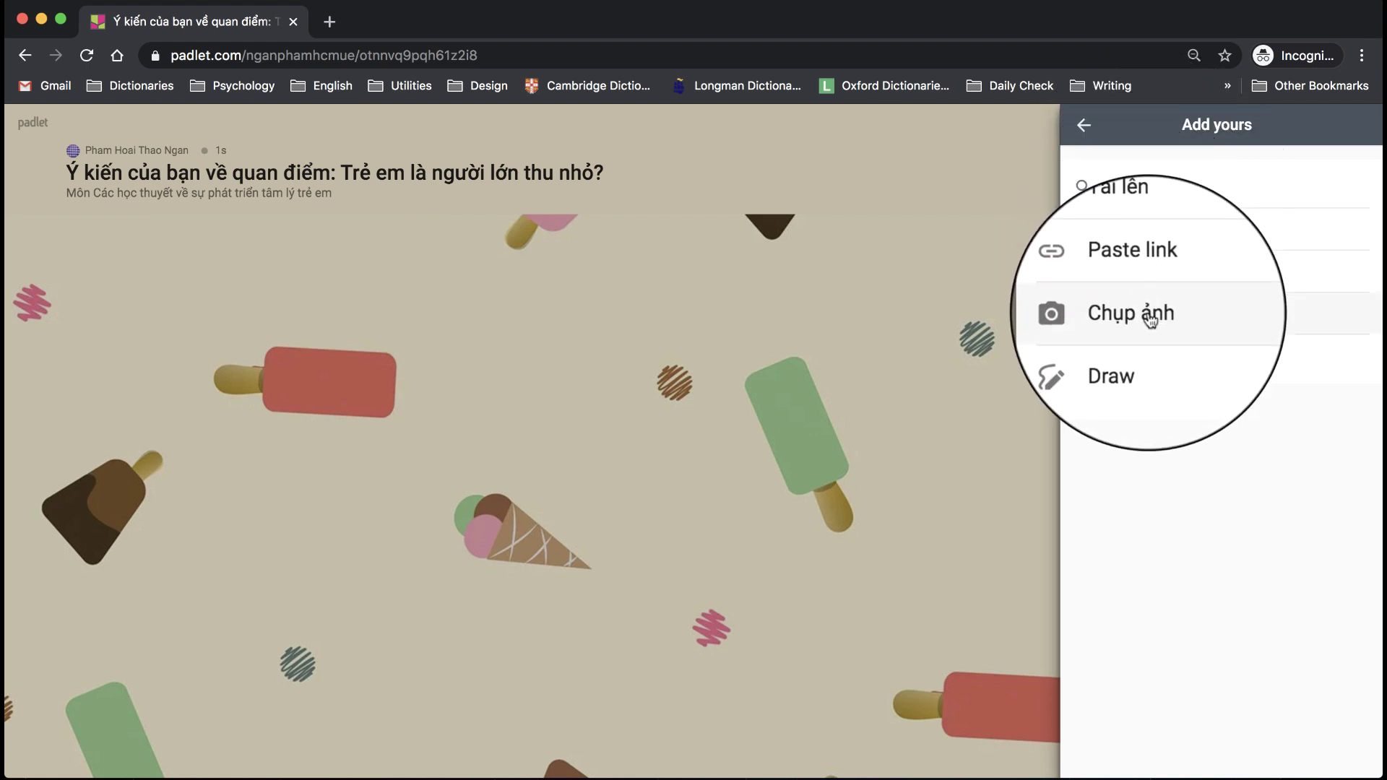
left_click(1194, 521)
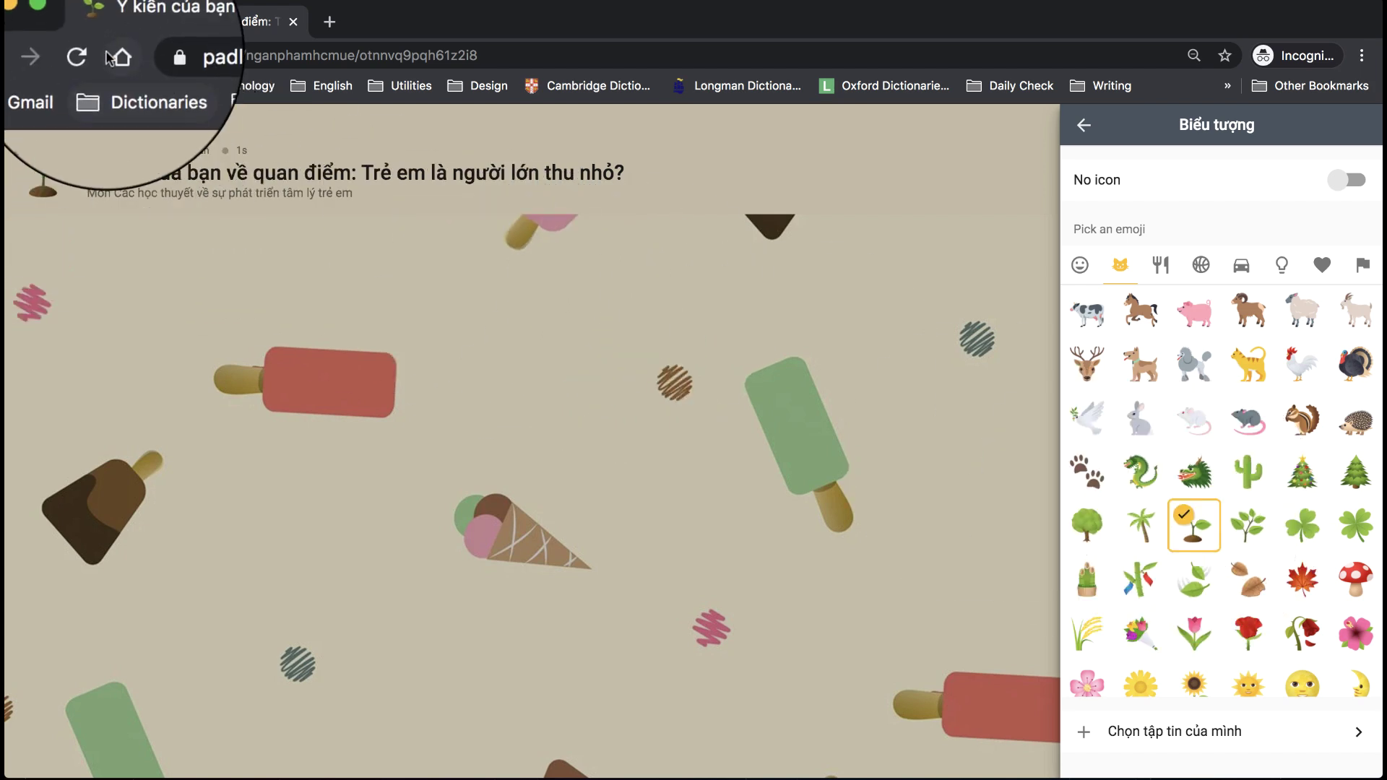
left_click(1084, 124)
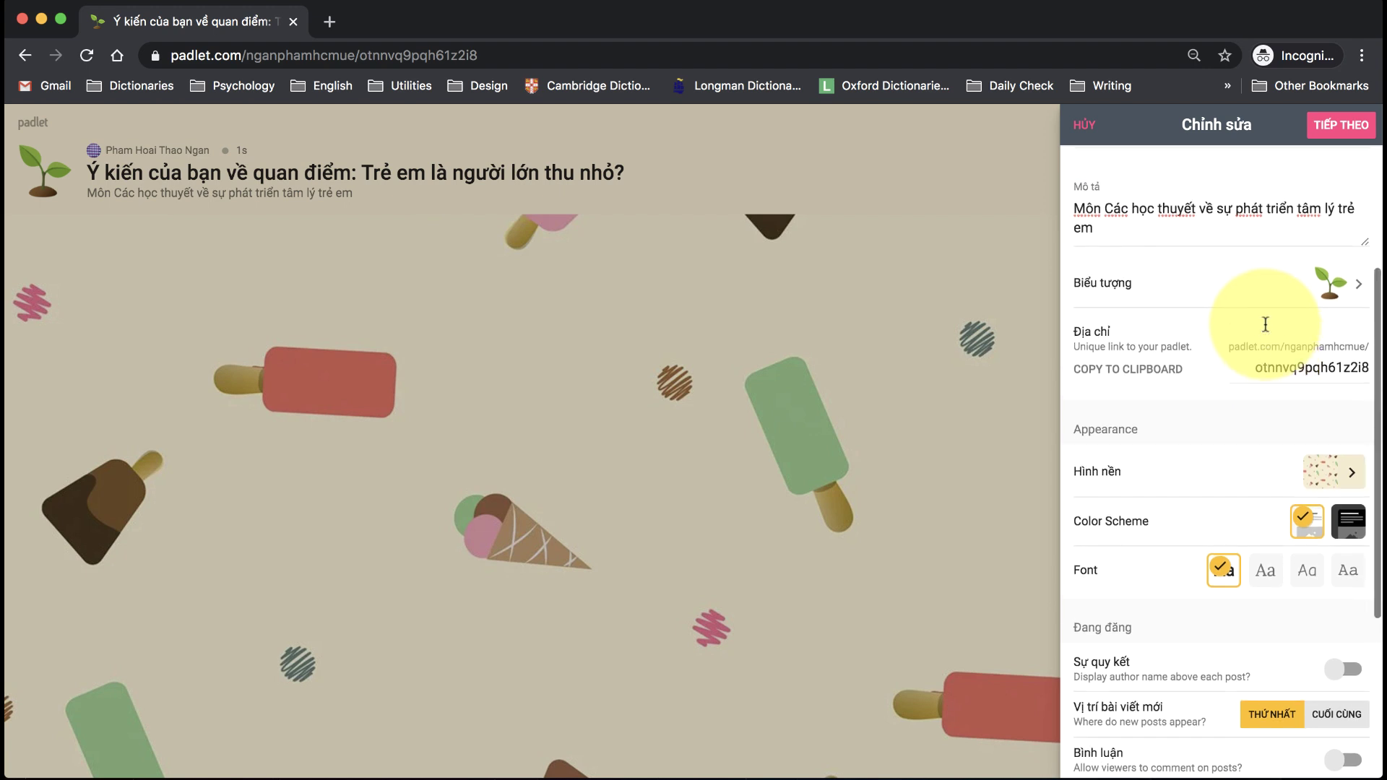
Change the padlet's link address ending to 'kientao'
scroll(1267, 336, "up", 1)
double_click(1270, 363)
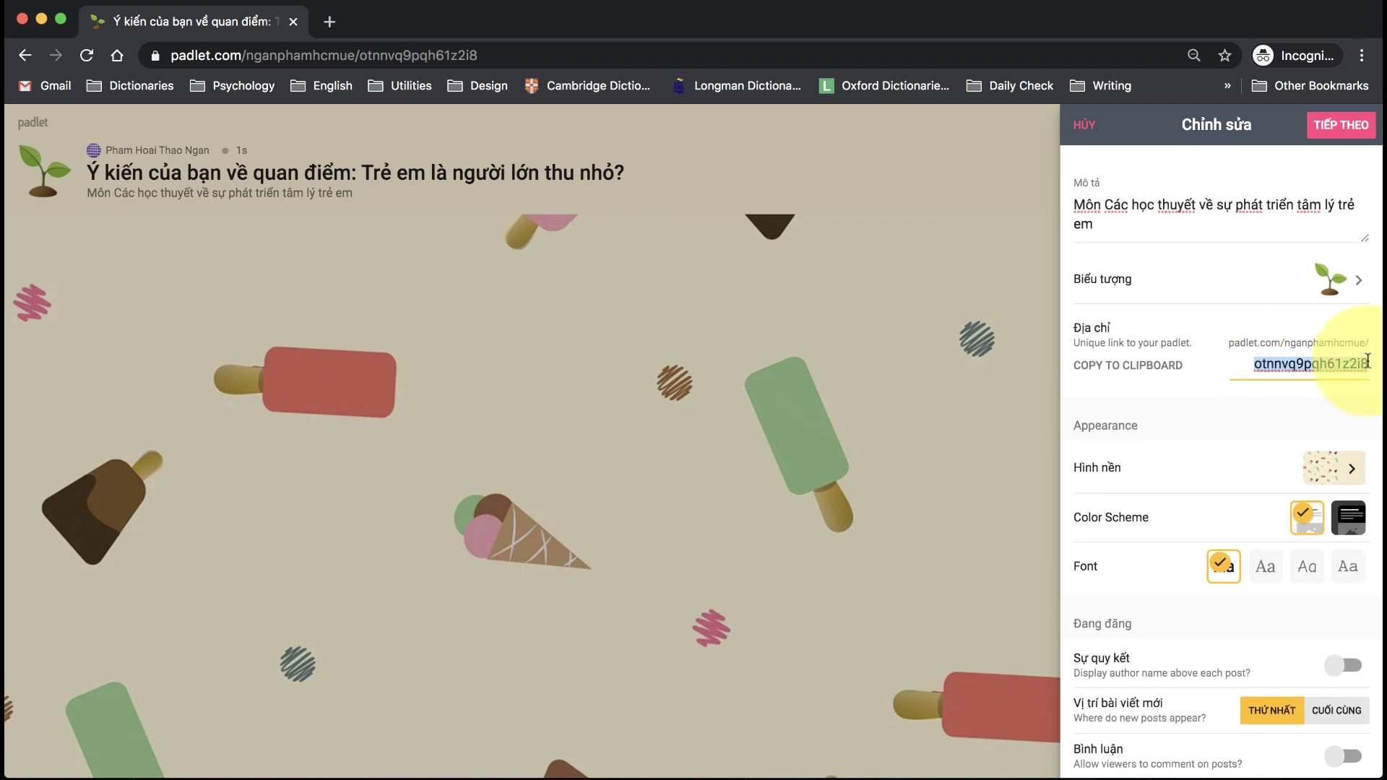
type("kientao")
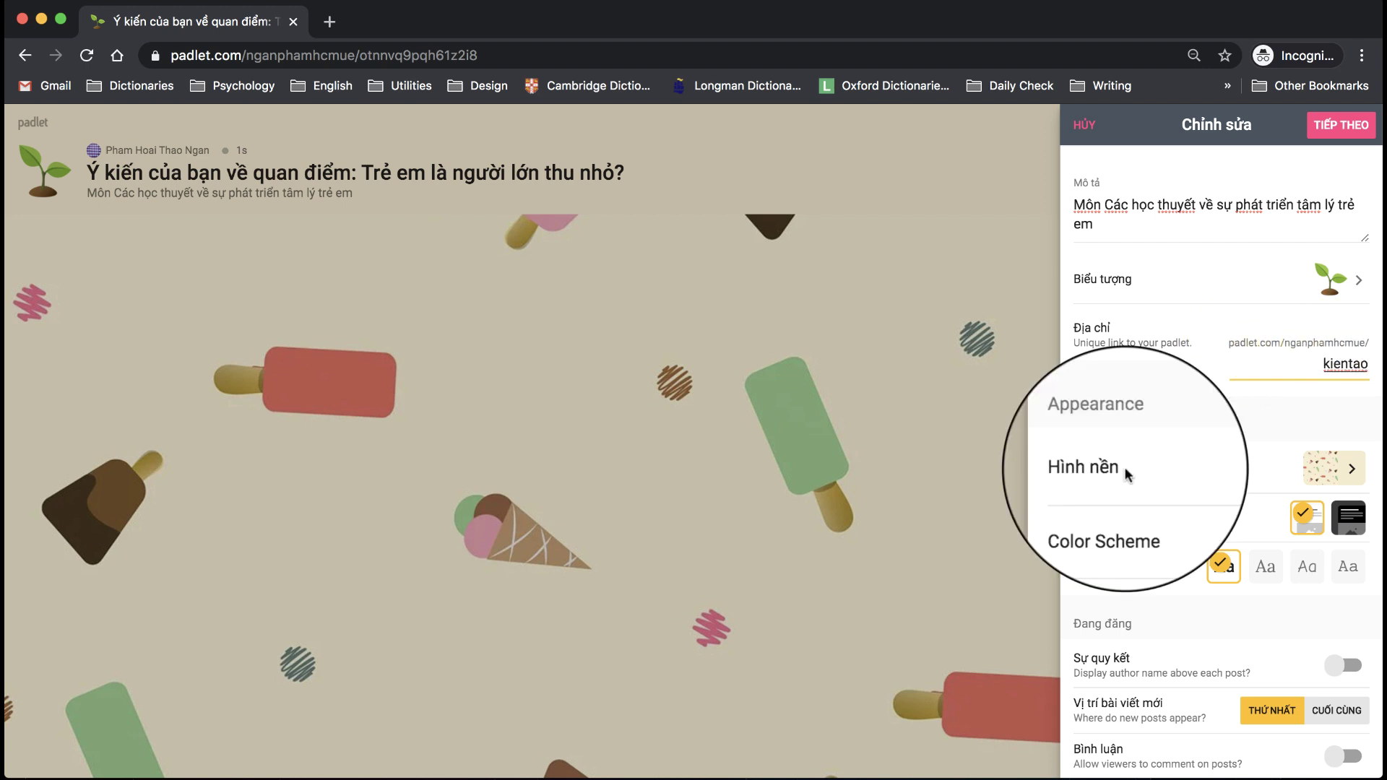
Replace the ice-cream wallpaper with the purple polygon 'Geode' picture
left_click(1311, 478)
left_click(1151, 187)
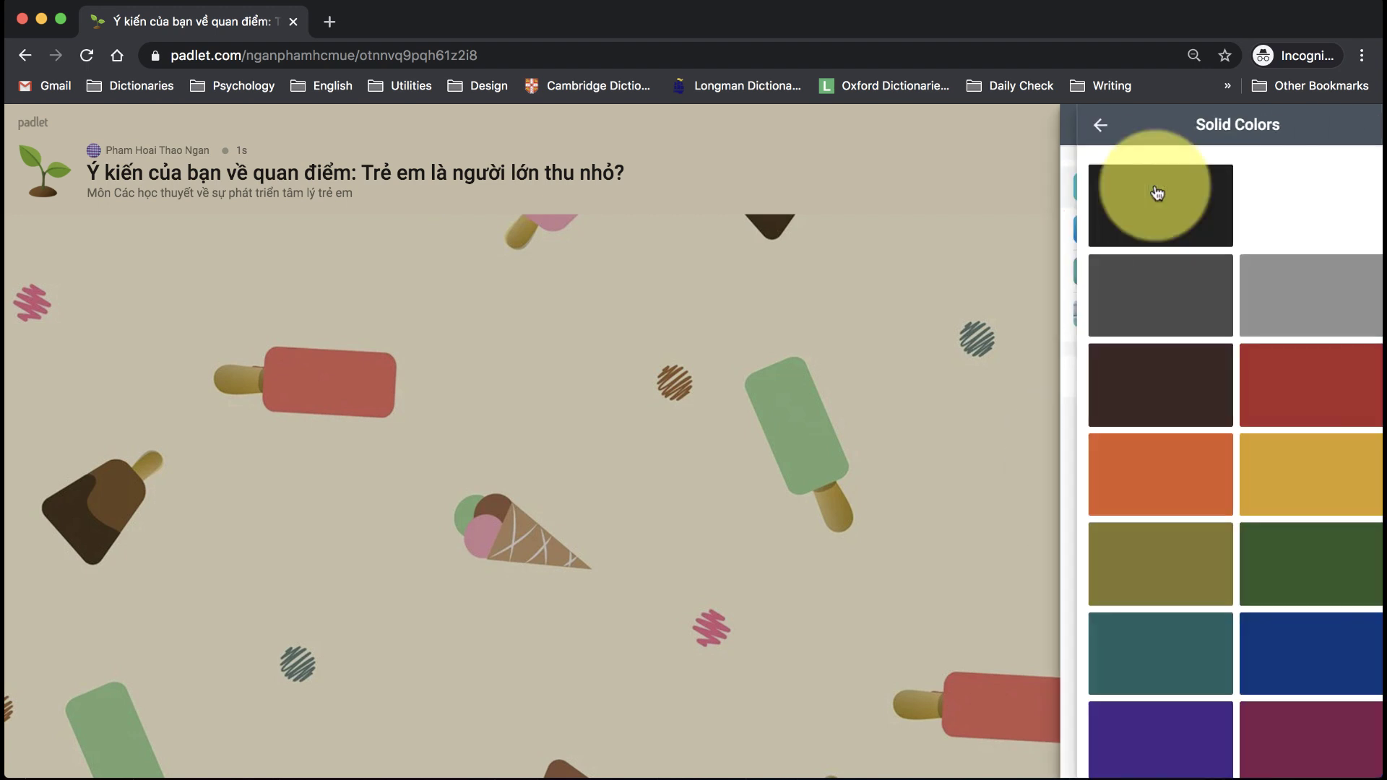
left_click(1157, 192)
left_click(1140, 279)
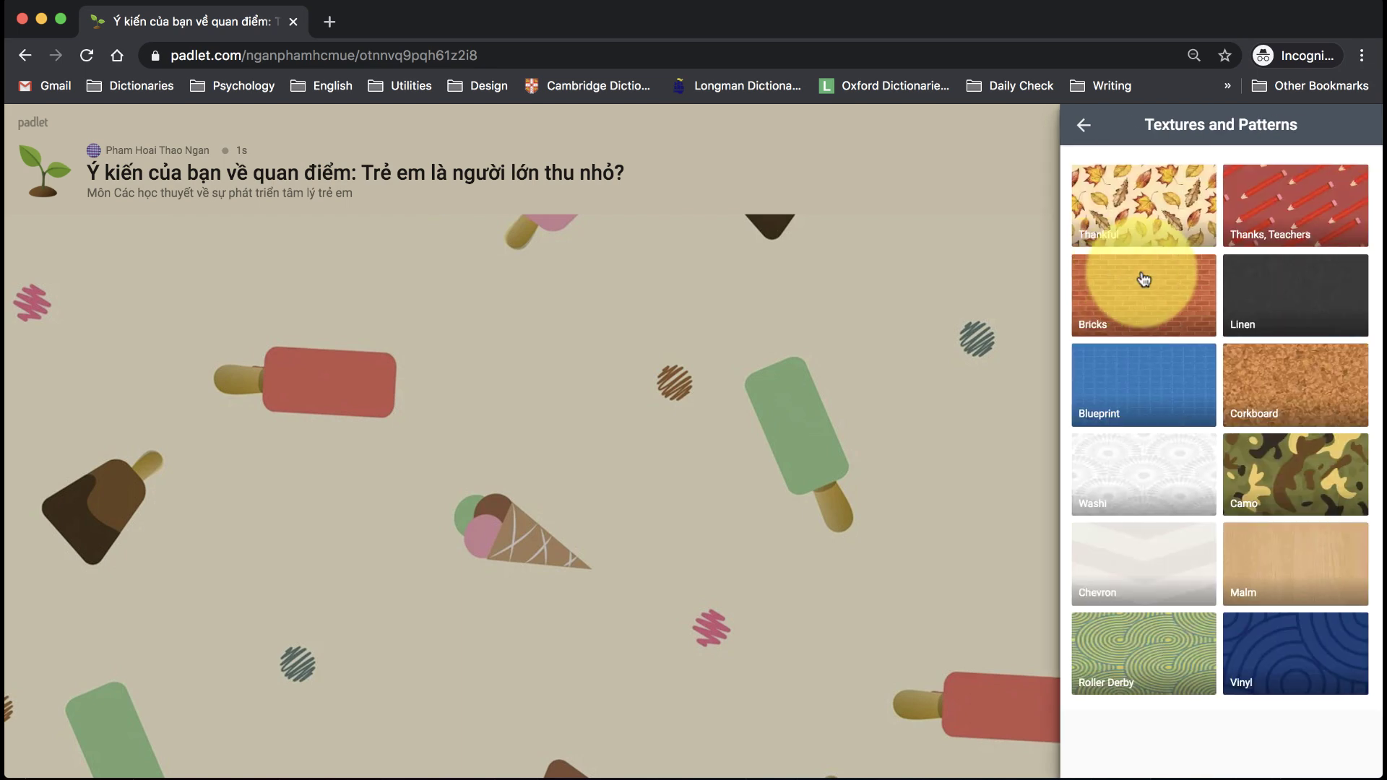
left_click(1134, 297)
left_click(1131, 313)
scroll(1228, 361, "down", 5)
left_click(1248, 390)
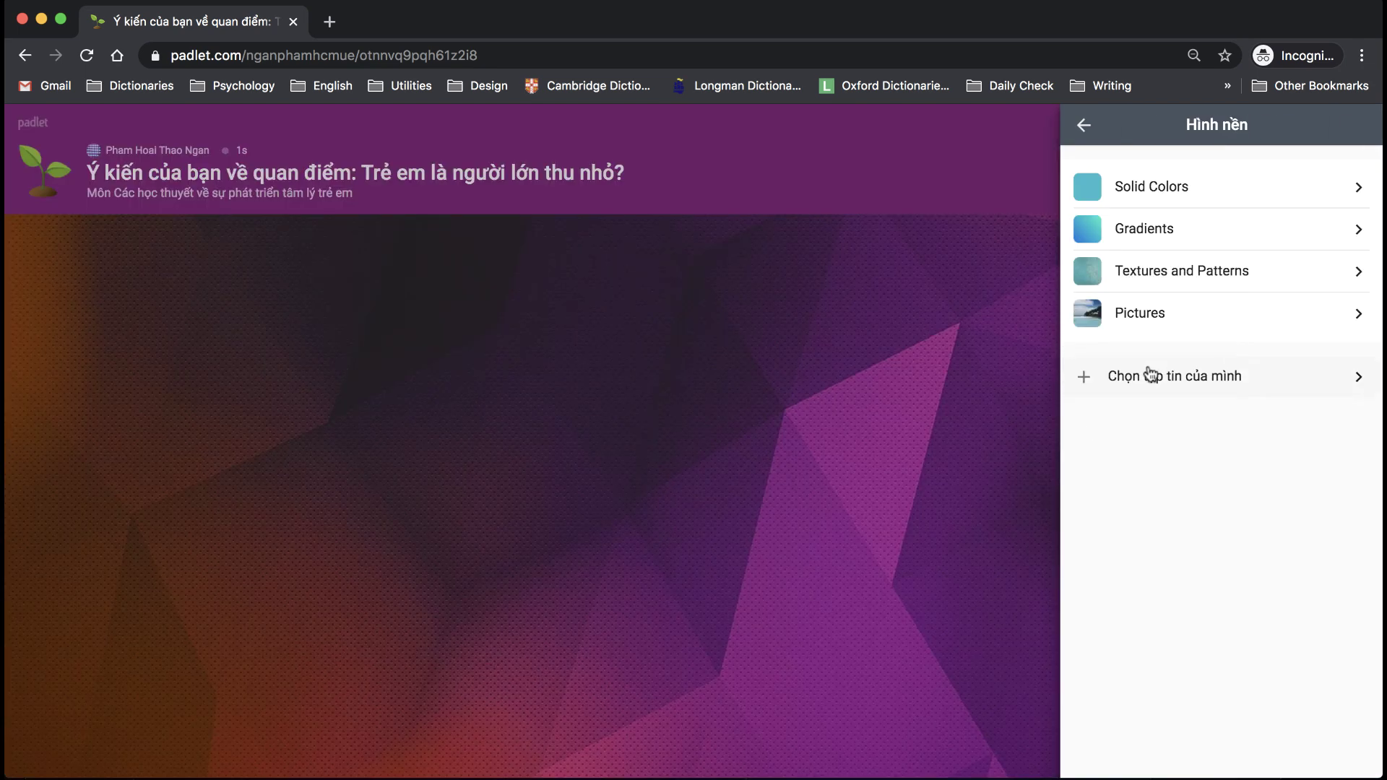
left_click(1150, 374)
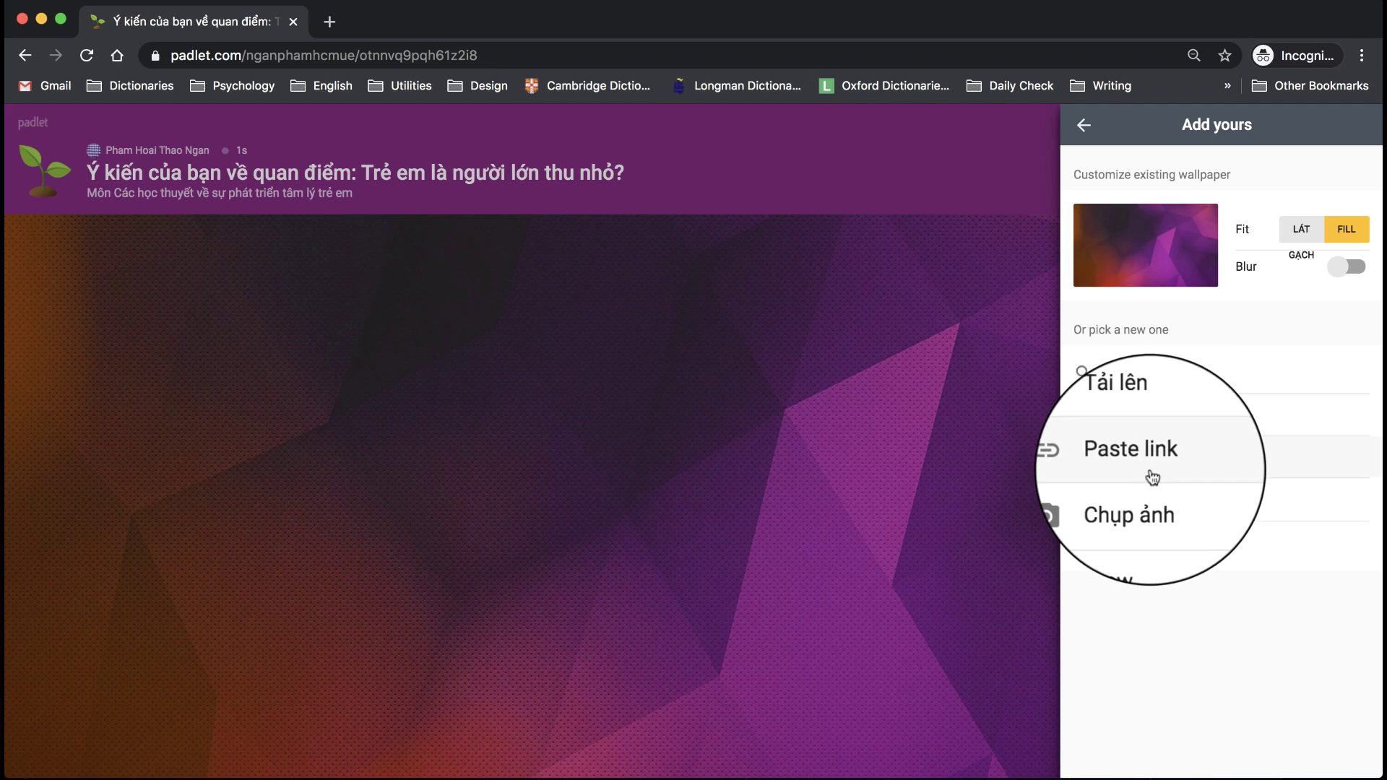
left_click(1084, 126)
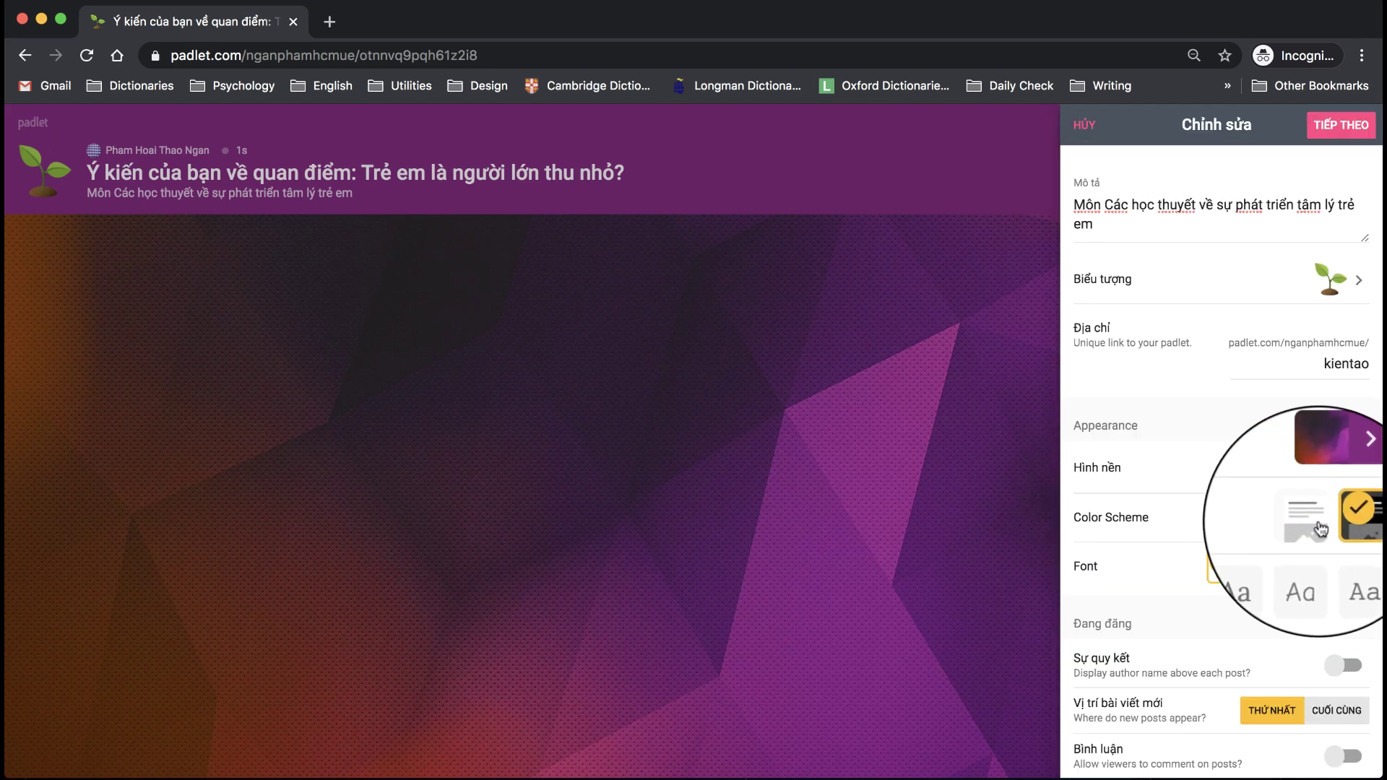
Try a different color scheme and title font, then restore the original font
left_click(1308, 517)
left_click(1347, 566)
left_click(1228, 569)
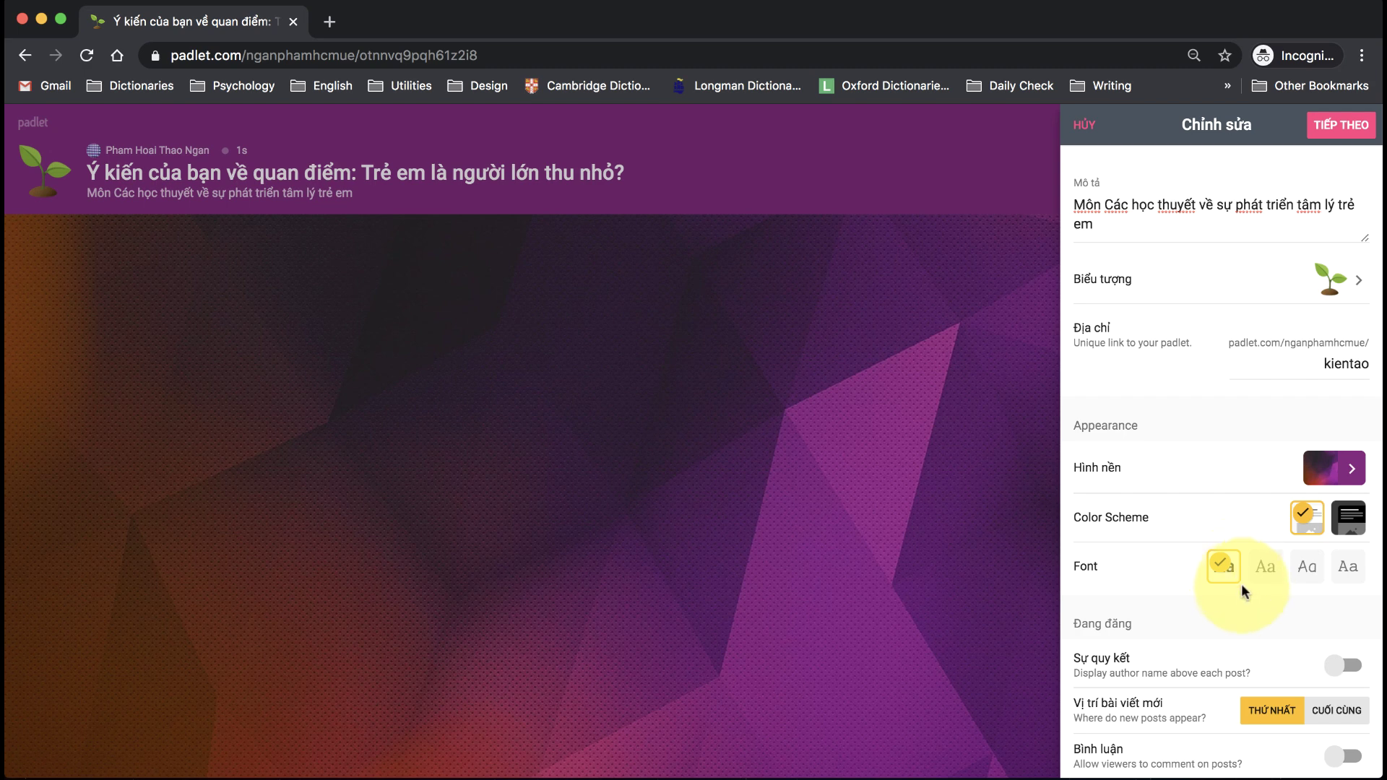
Turn on author attribution and comments, and set post reactions to Star ratings
scroll(1227, 628, "down", 3)
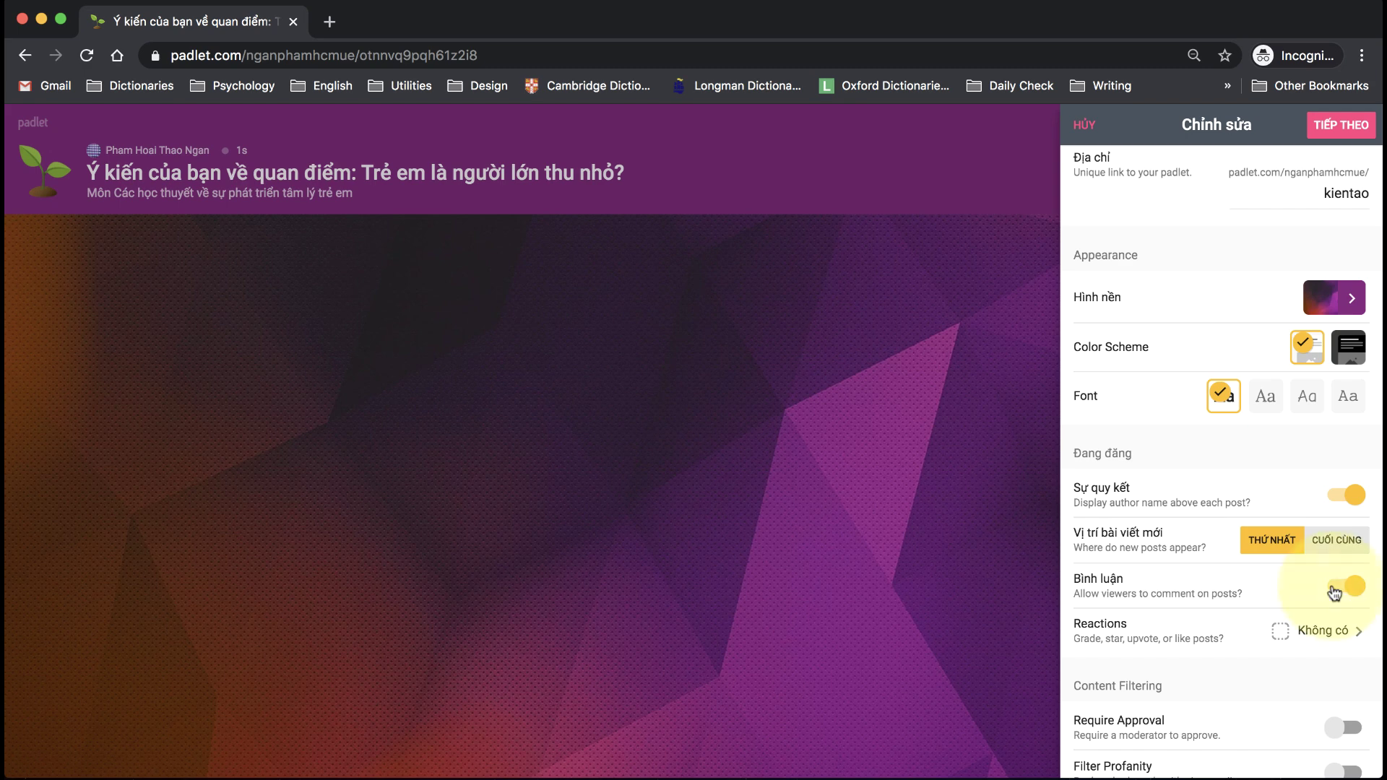
scroll(1139, 578, "down", 2)
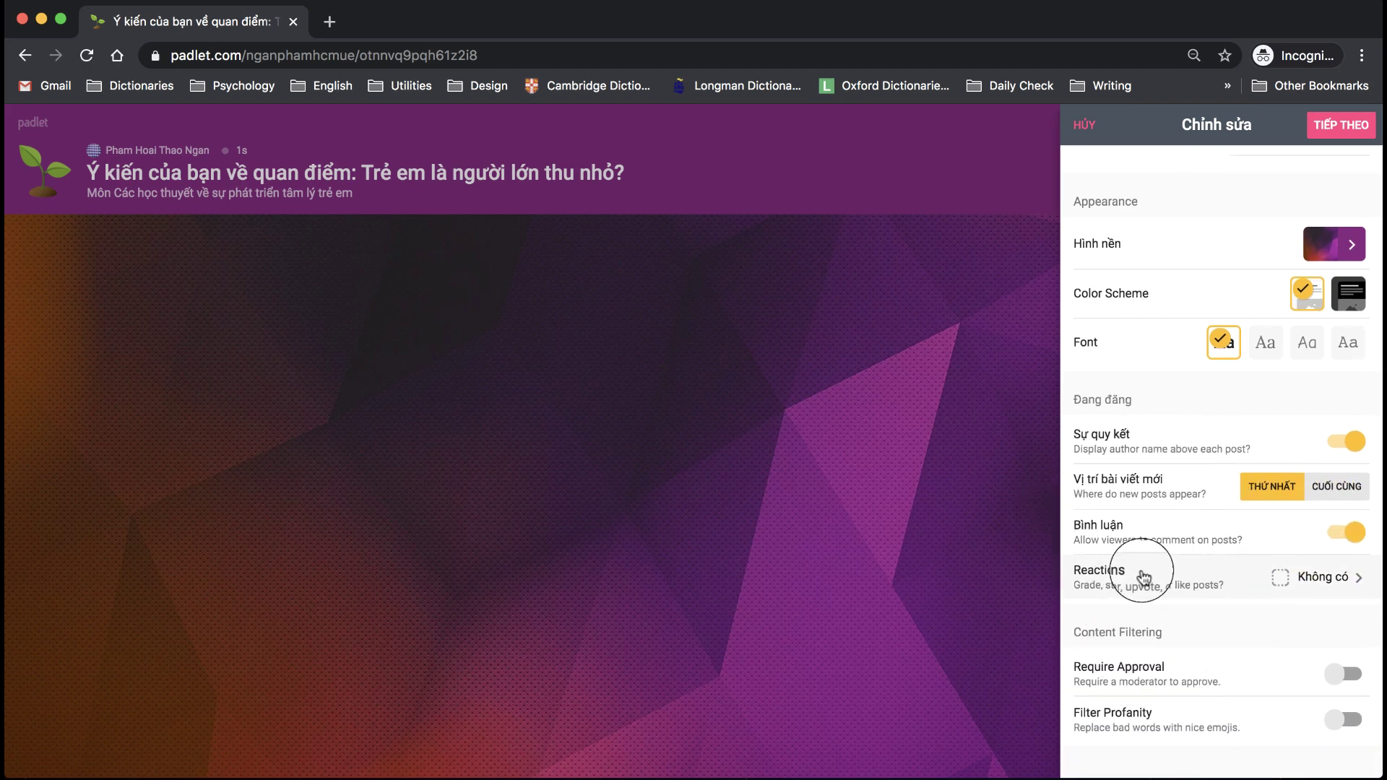
left_click(1142, 578)
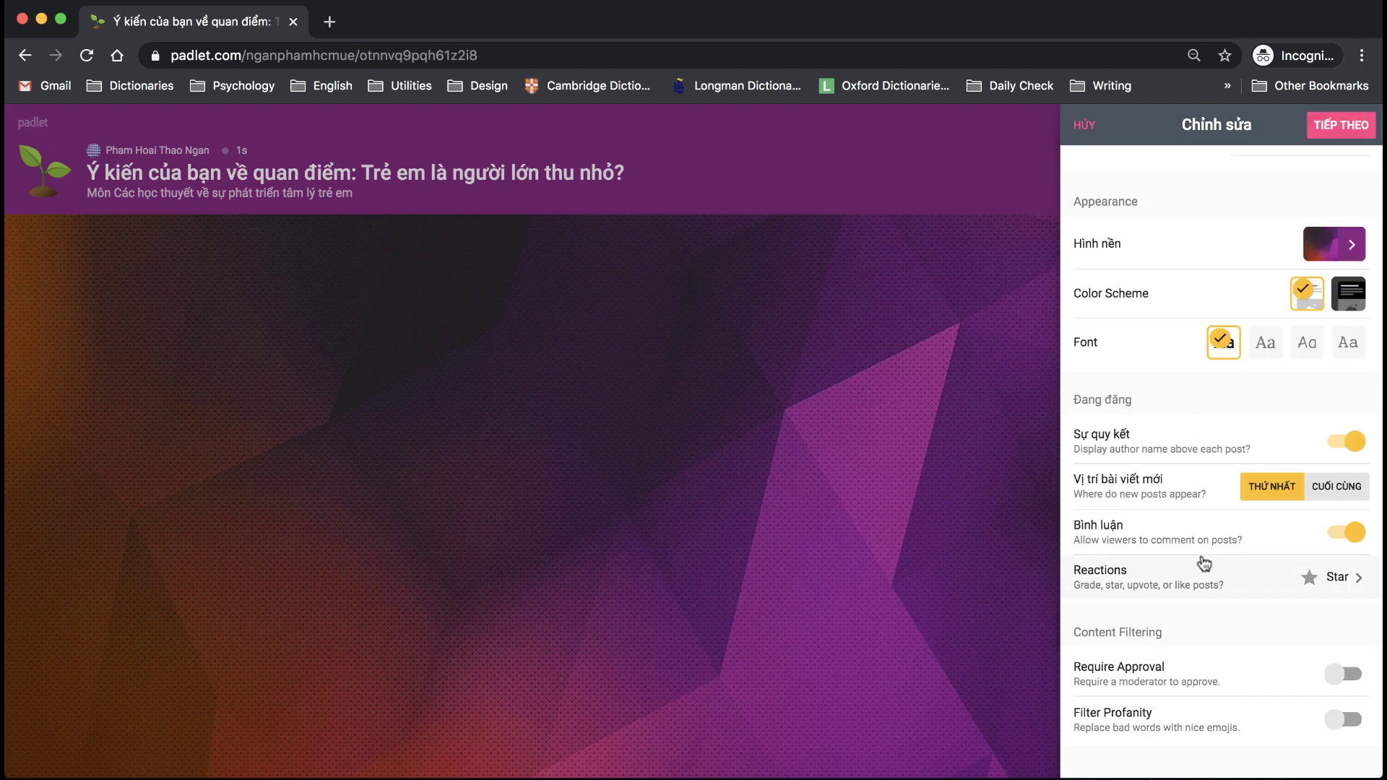
scroll(1205, 564, "down", 1)
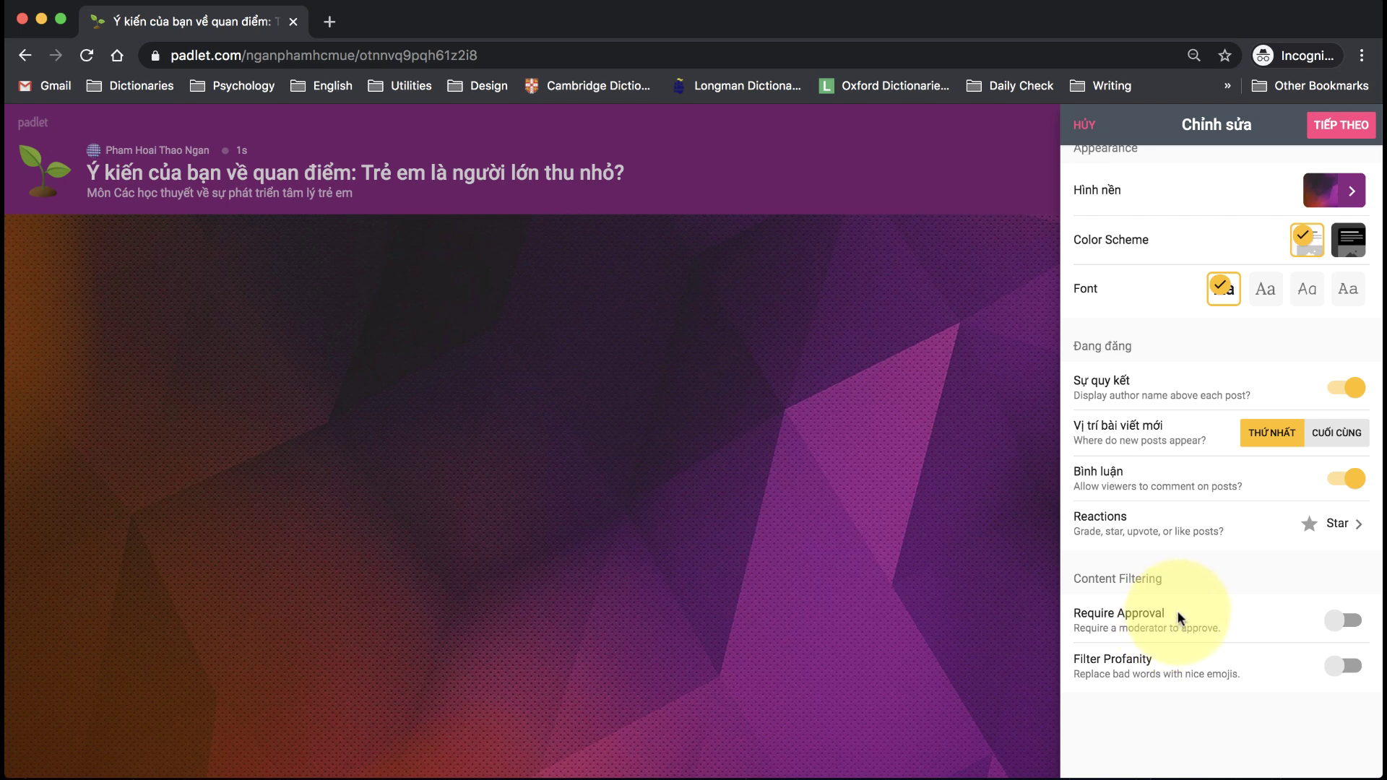
left_click(1120, 609)
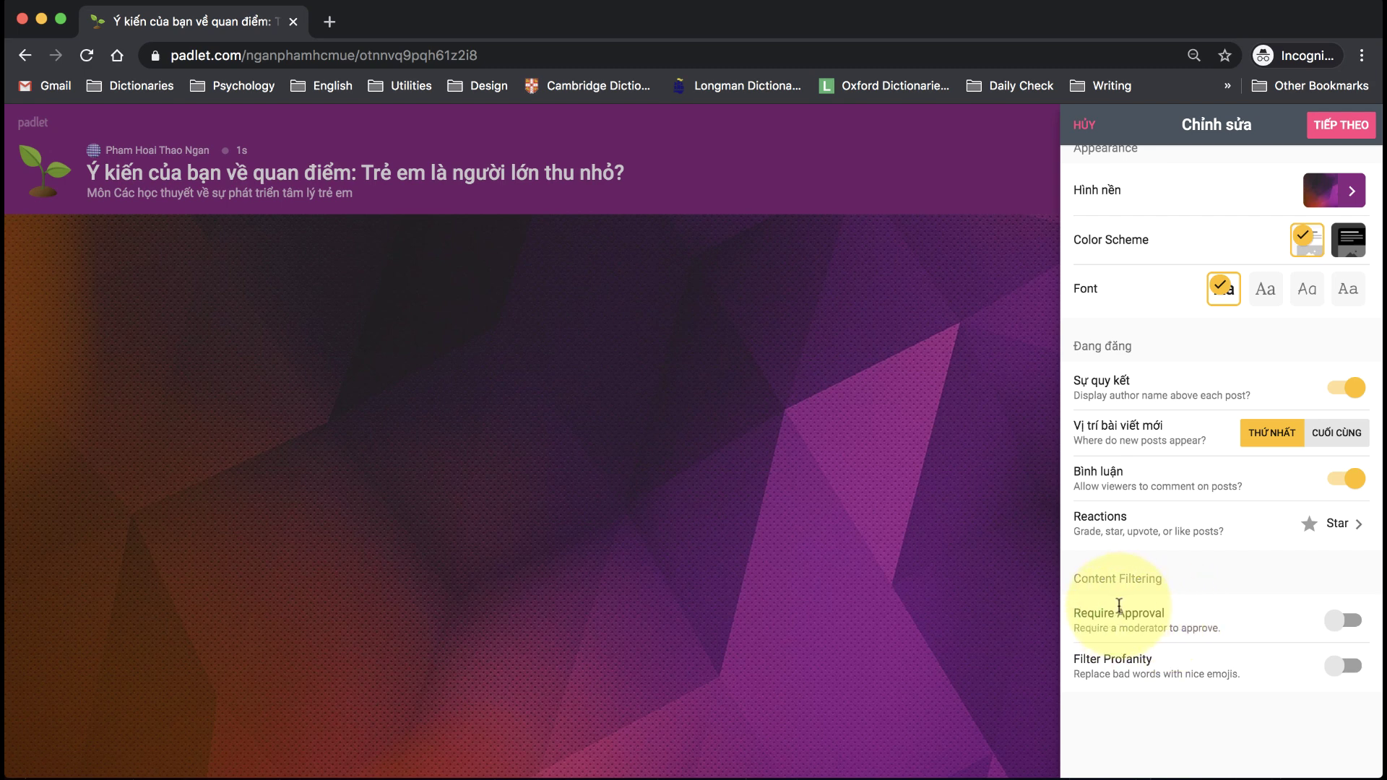
Require approval for posts, filter profanity, and finish the padlet setup
left_click(1339, 619)
left_click(1117, 618)
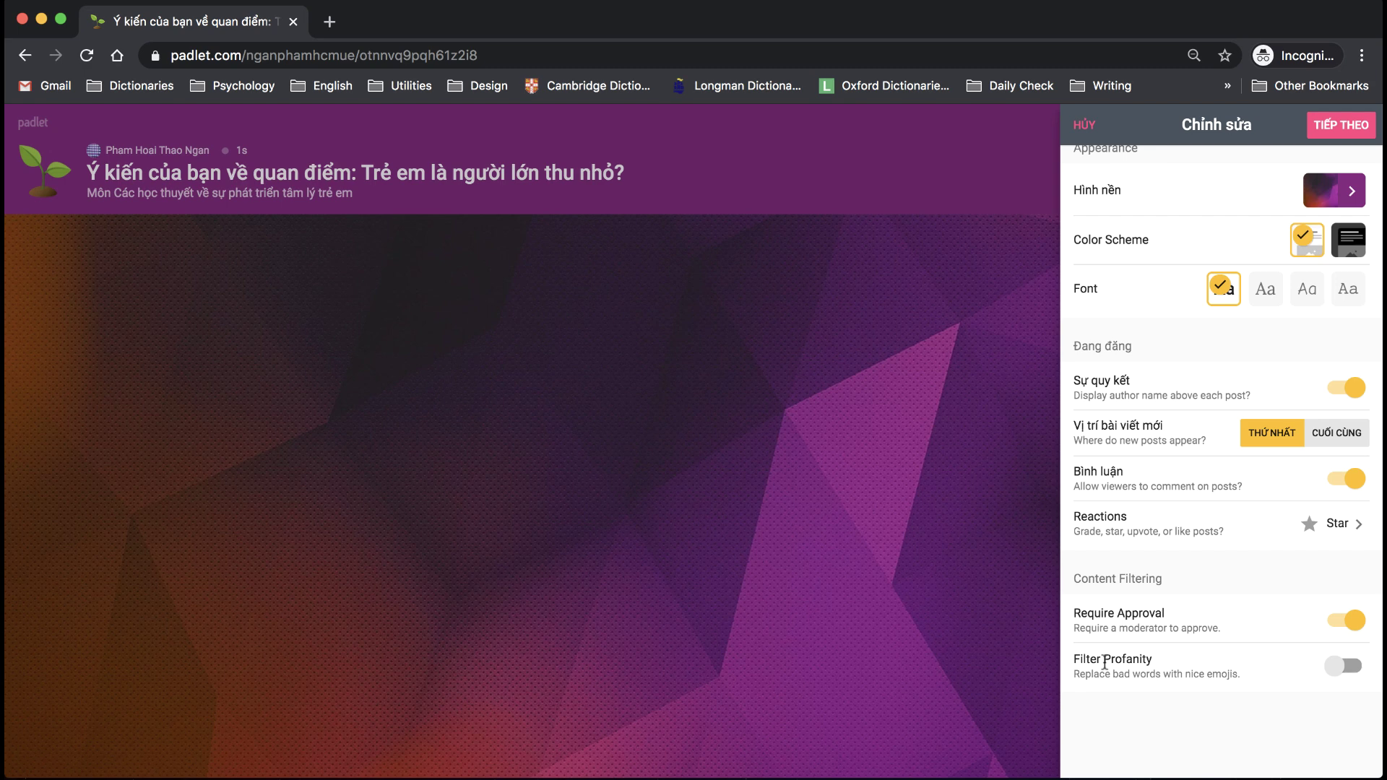
left_click(1106, 607)
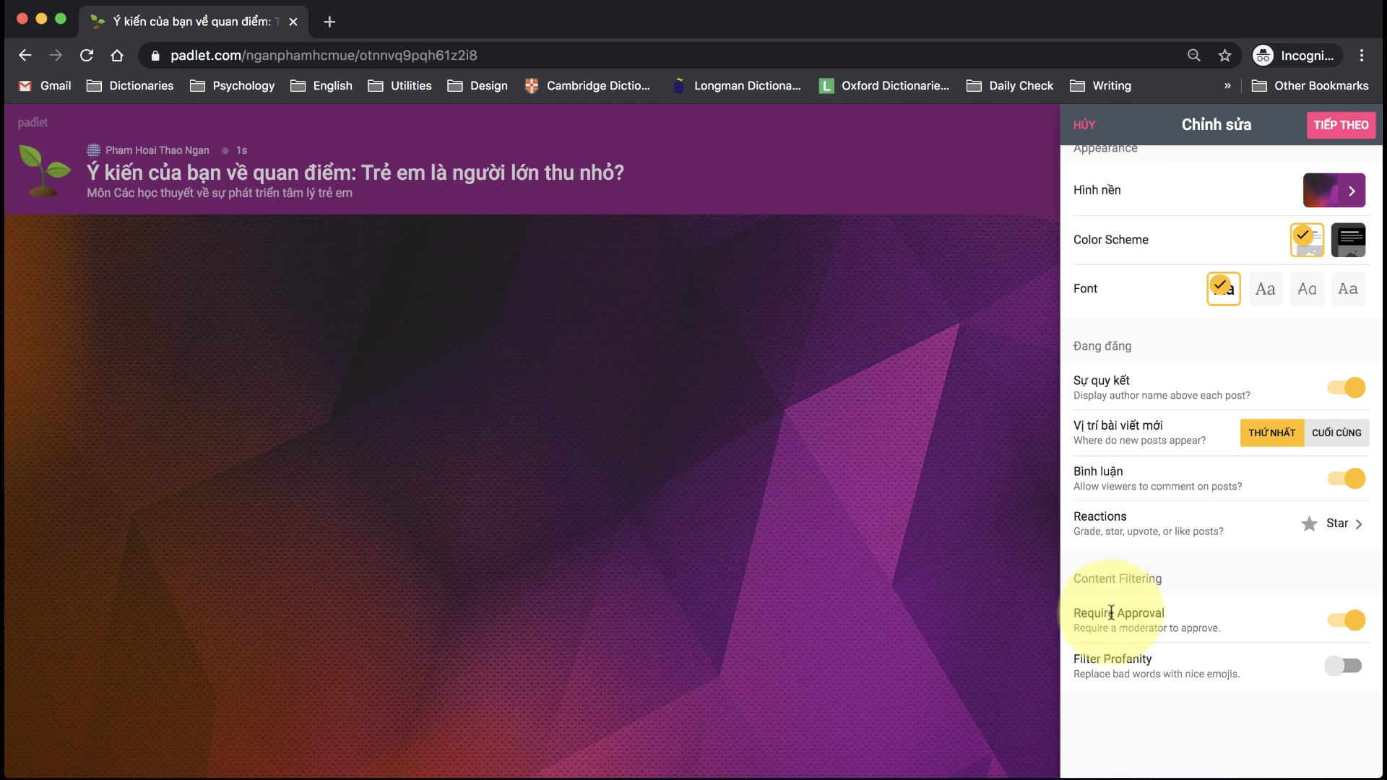
left_click(1106, 658)
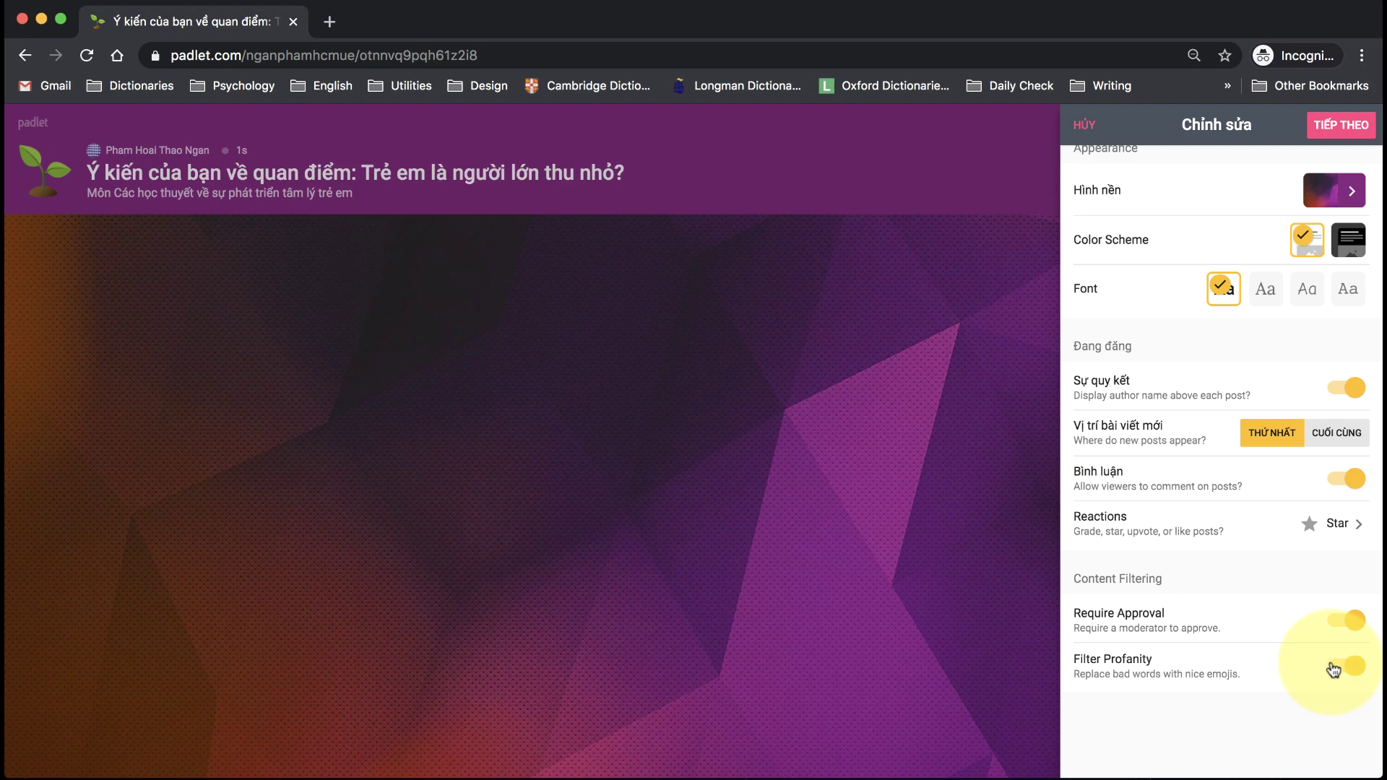
left_click(1356, 131)
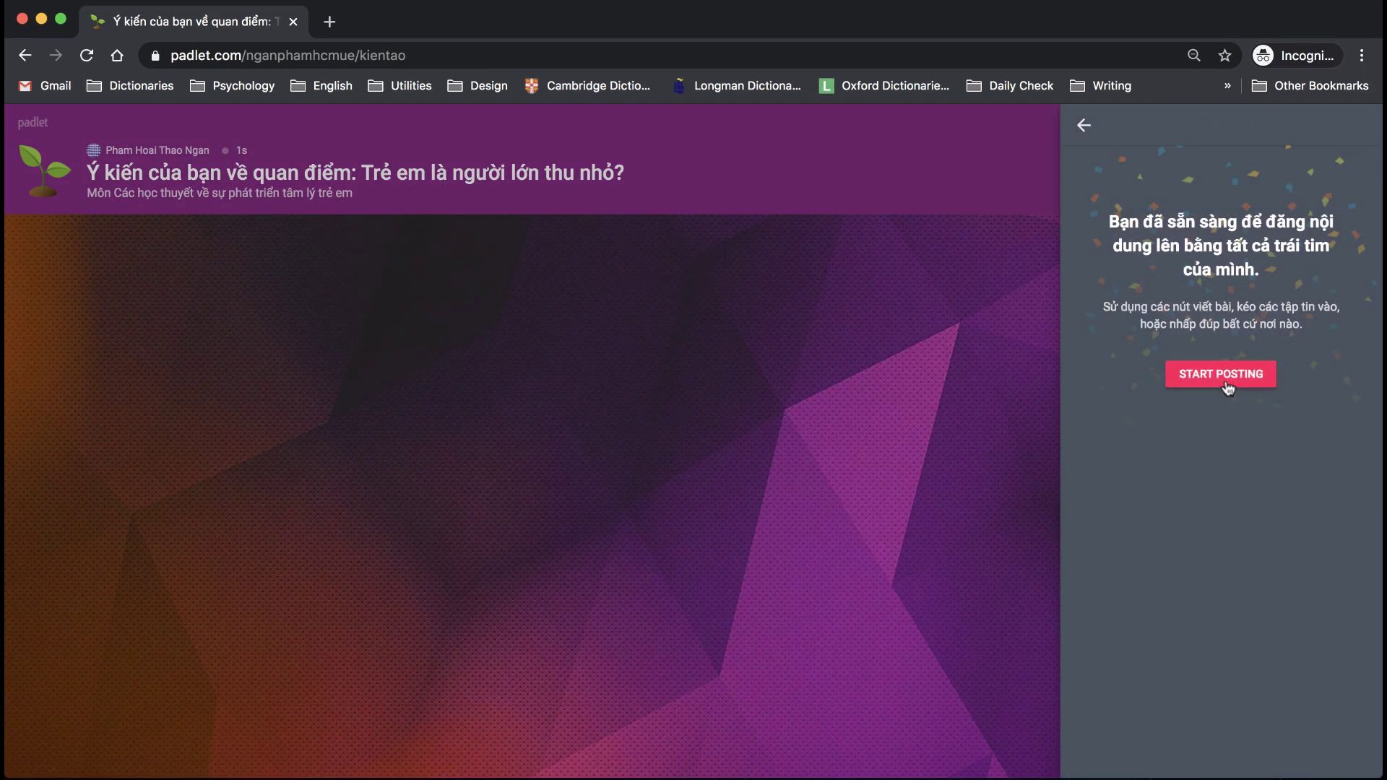
Add a post titled 'Tổng quan về Trường phái kiến tạo' with the pasted overview text
left_click(1227, 383)
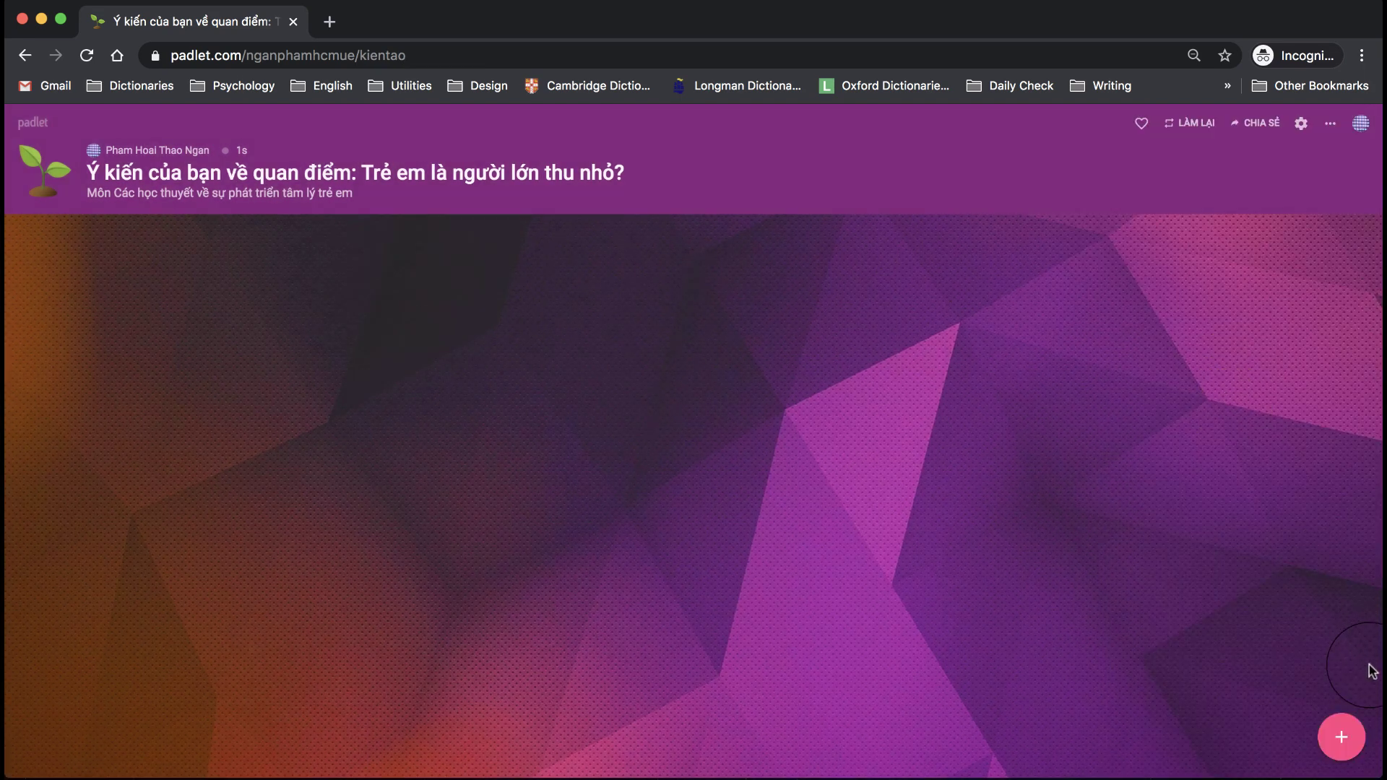
left_click(1345, 744)
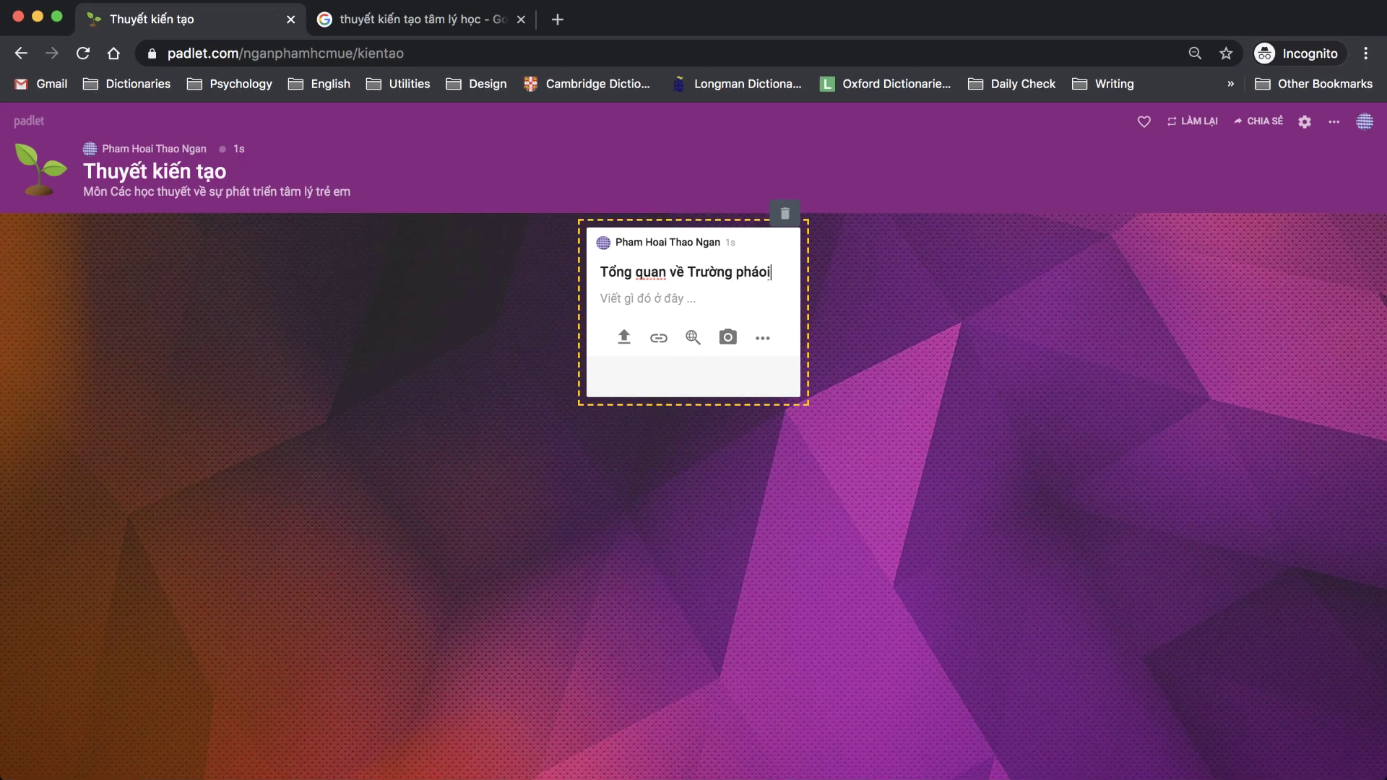
type("kiến tạo")
left_click(627, 299)
type("Tổng quan về Trường phái Kiến tạo - Constructivism: Nguồn gốc của Trường phái Kiến tạo... Quá trình hình thành...")
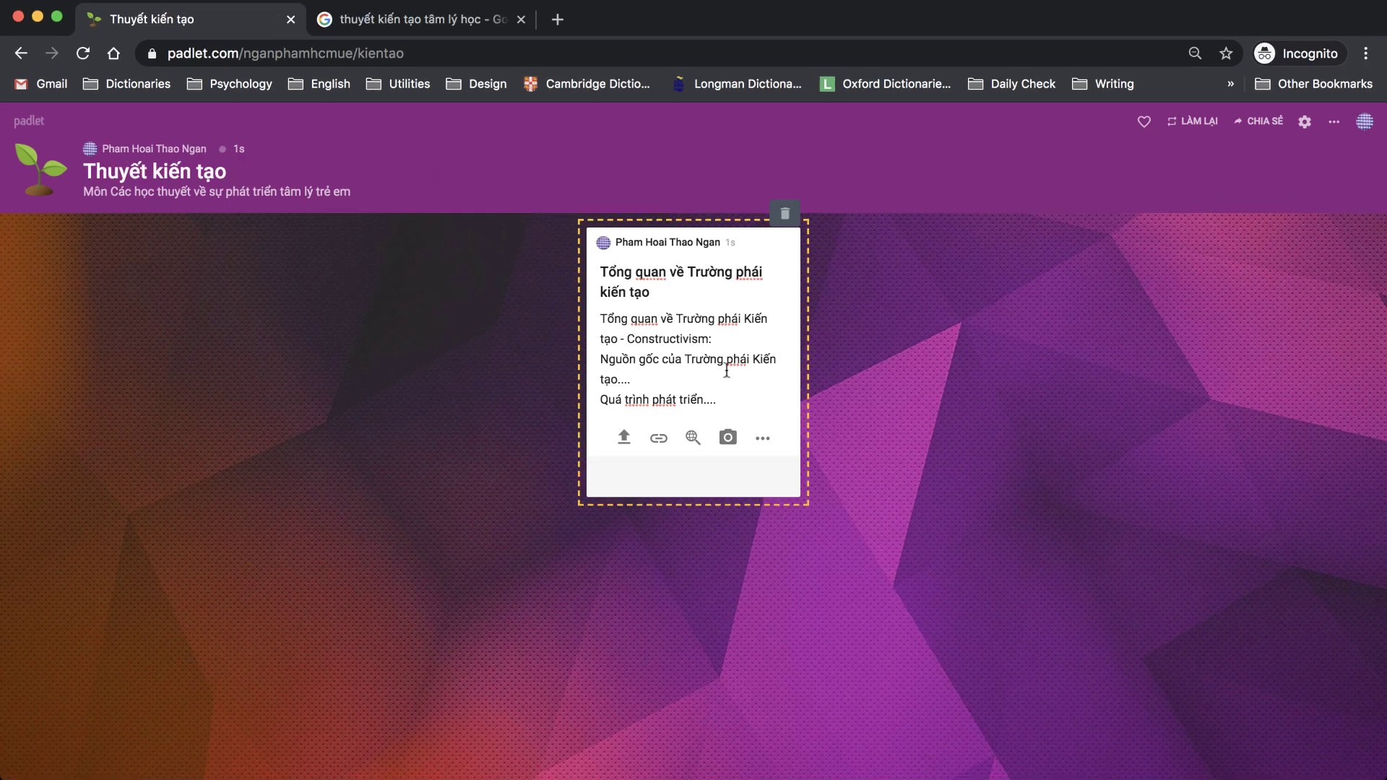
Italicize the word 'Constructivism' in the post, then start another blank post
left_click_drag(647, 338, 686, 341)
double_click(687, 341)
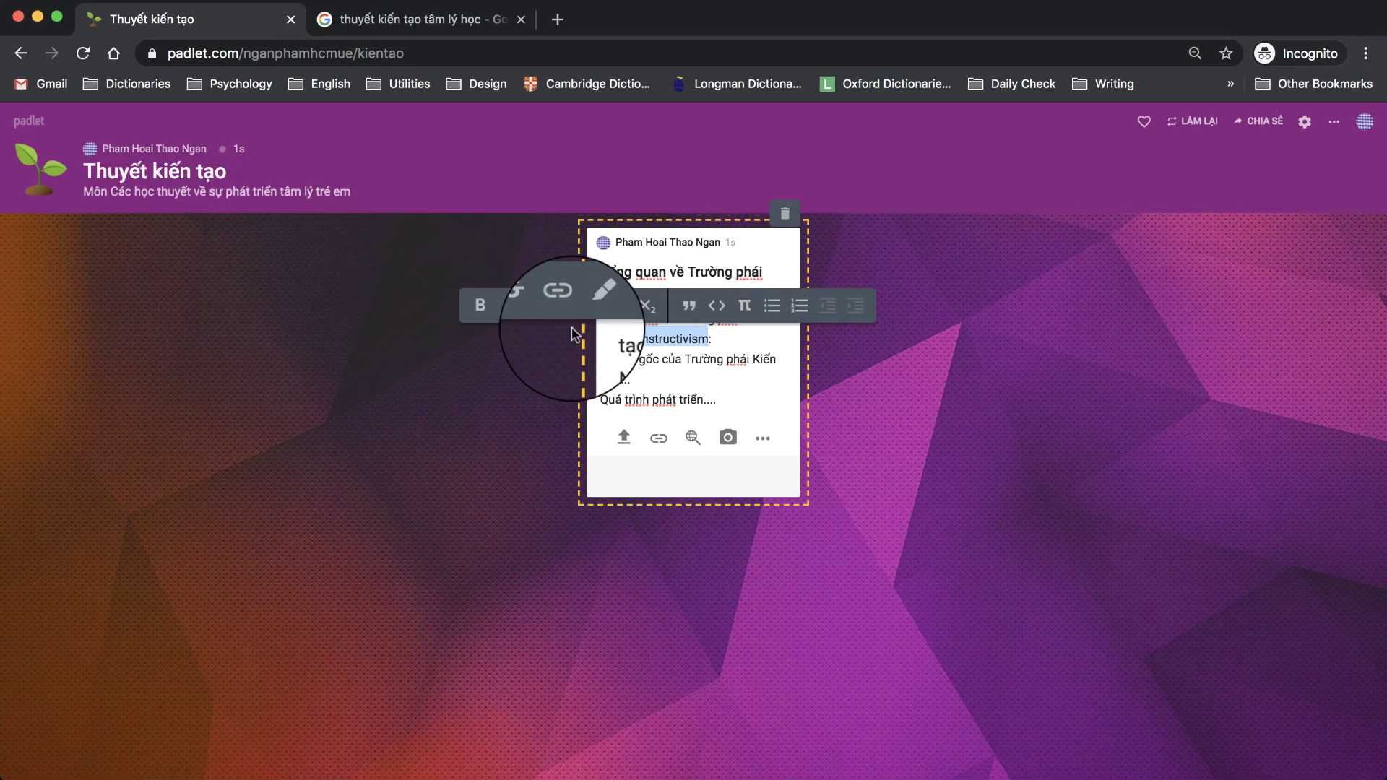
left_click(507, 307)
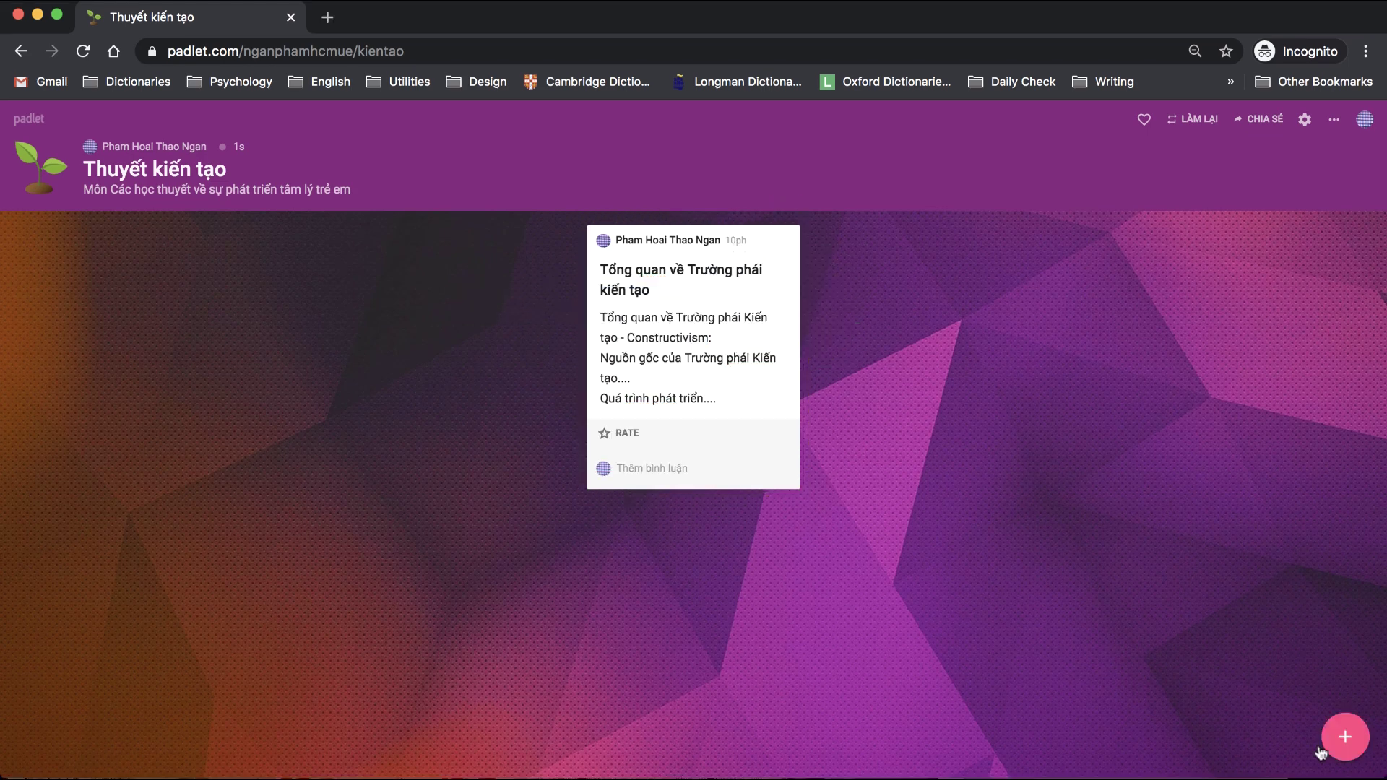
left_click(1341, 737)
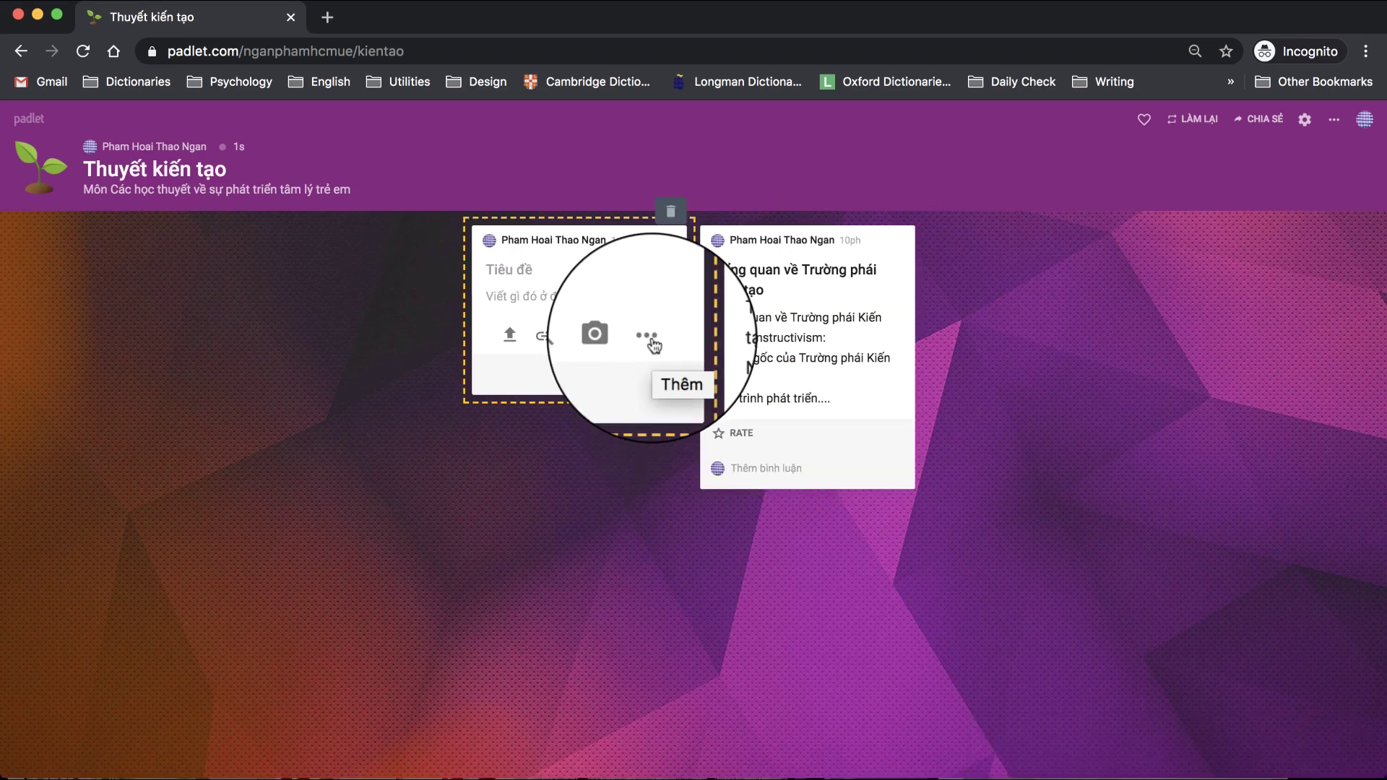
Attach a hand drawing and save a map location post shown in hybrid view
left_click(652, 344)
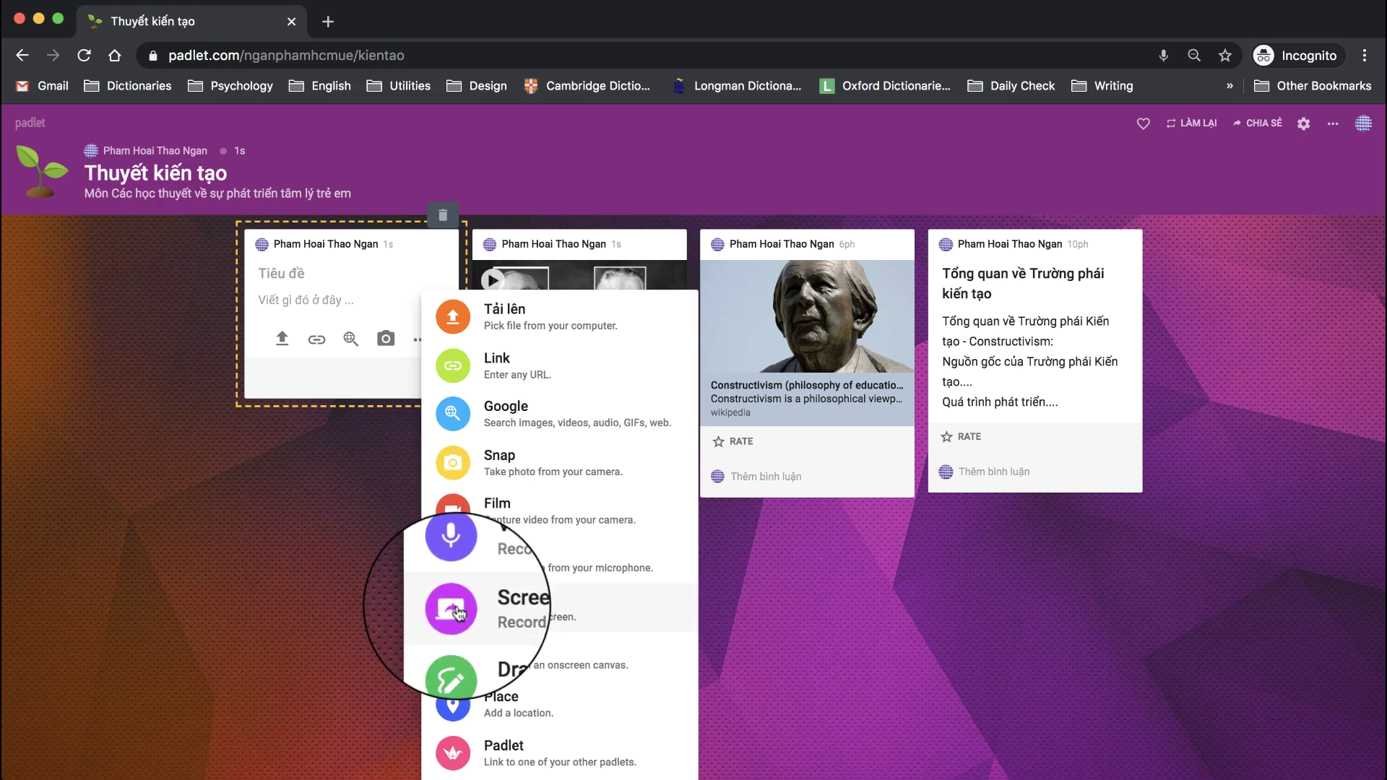
left_click(463, 659)
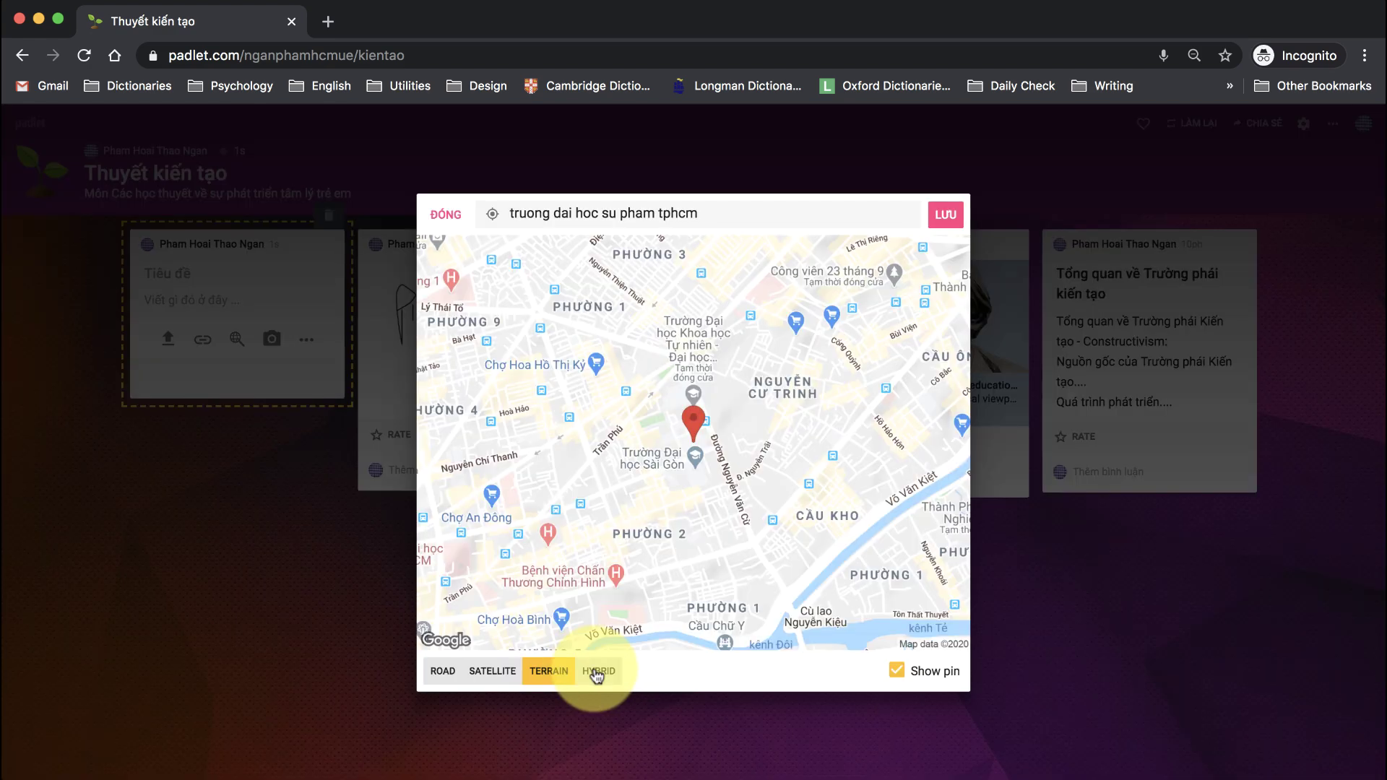
left_click(596, 672)
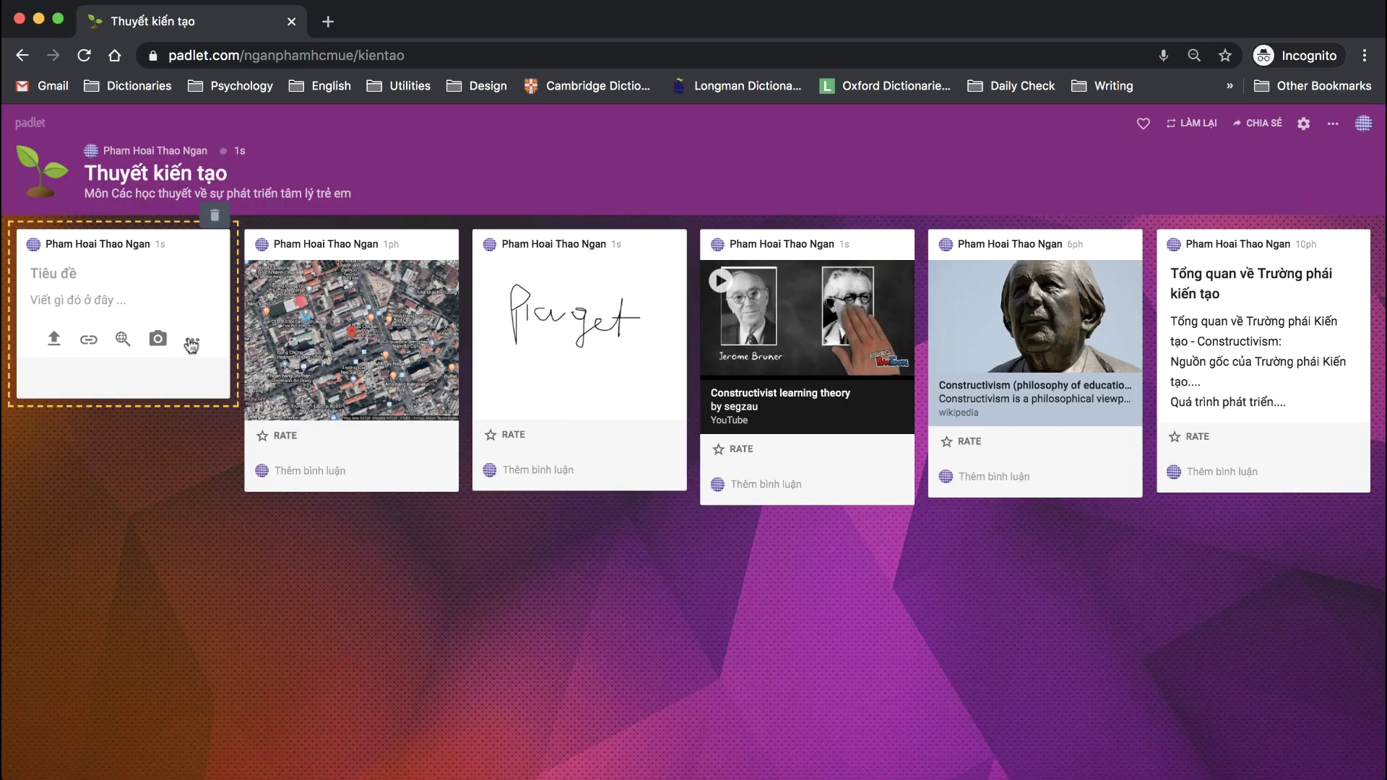
left_click(190, 340)
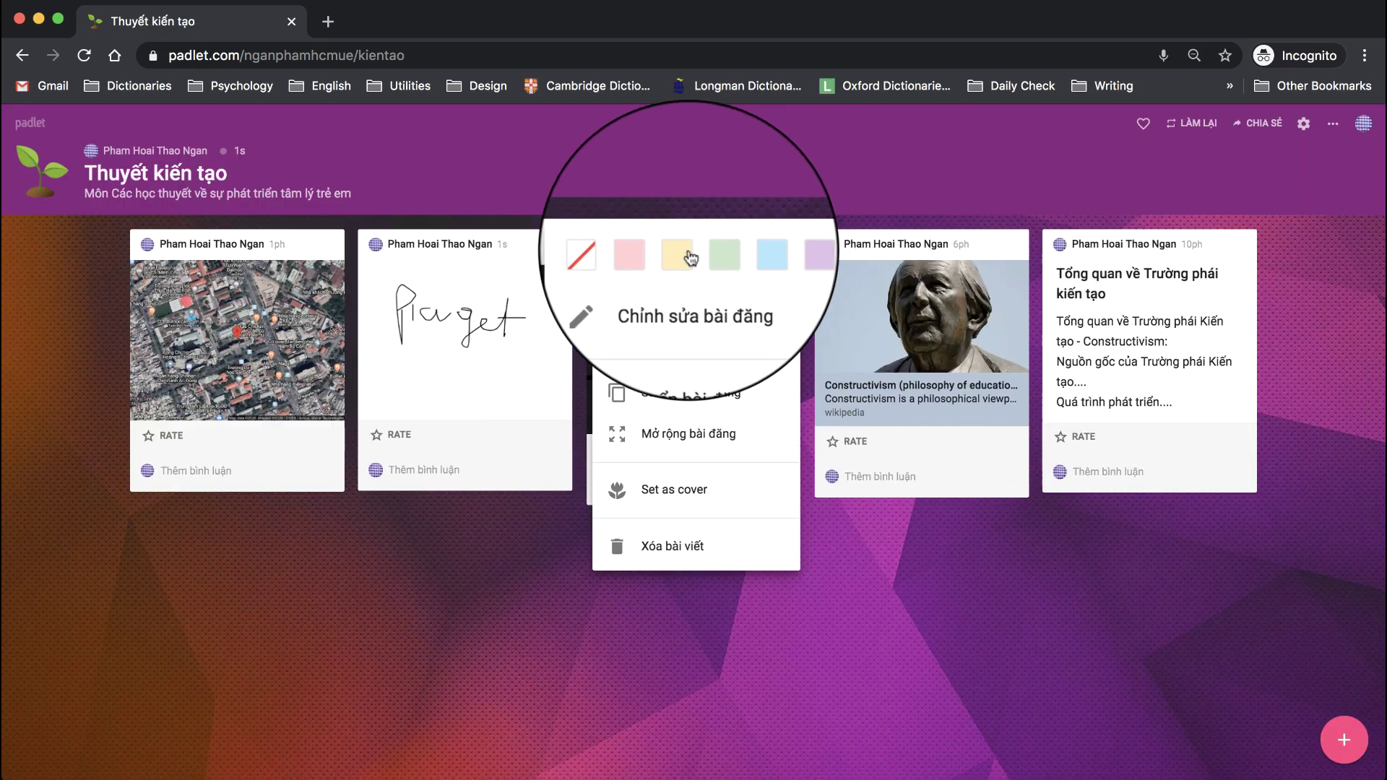
Recolour posts pink and yellow, and expand the video post to full view
left_click(658, 261)
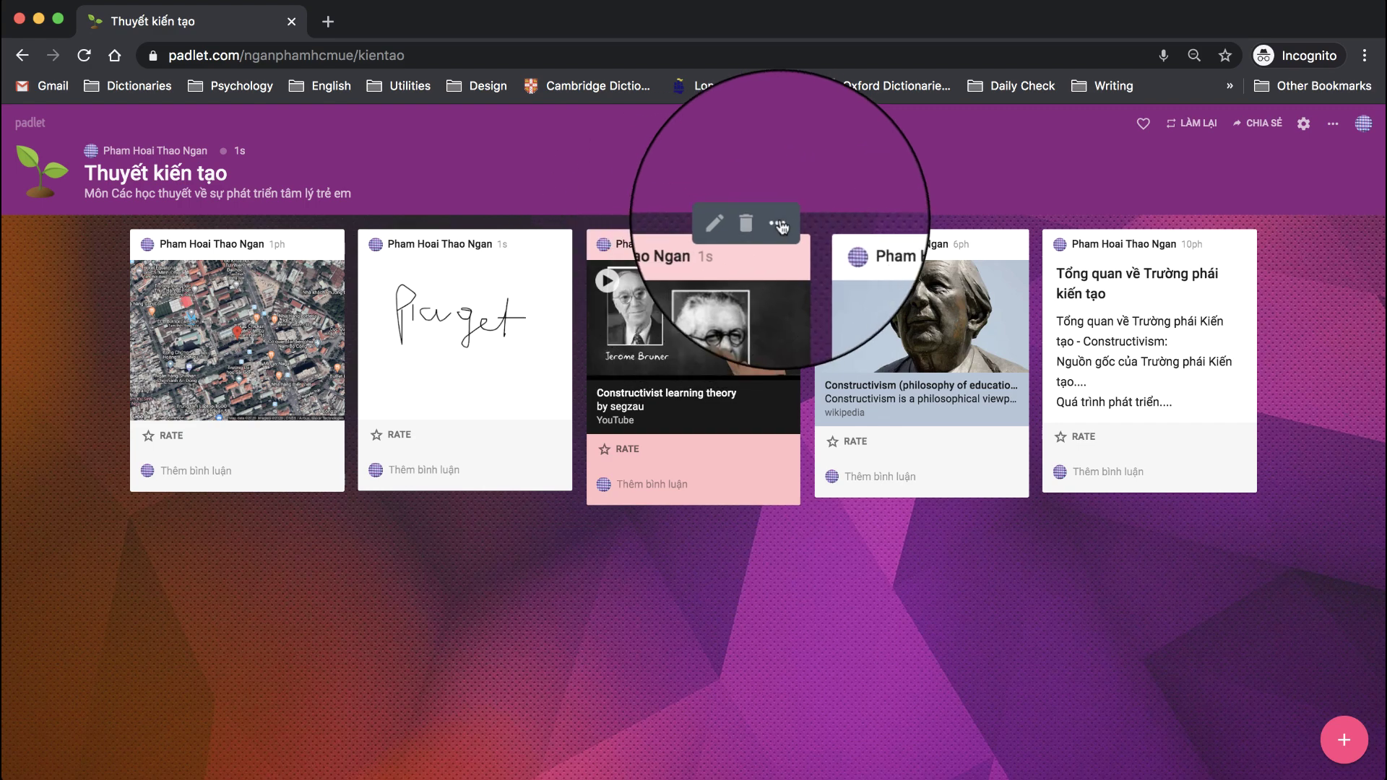
left_click(779, 224)
left_click(687, 254)
left_click(768, 235)
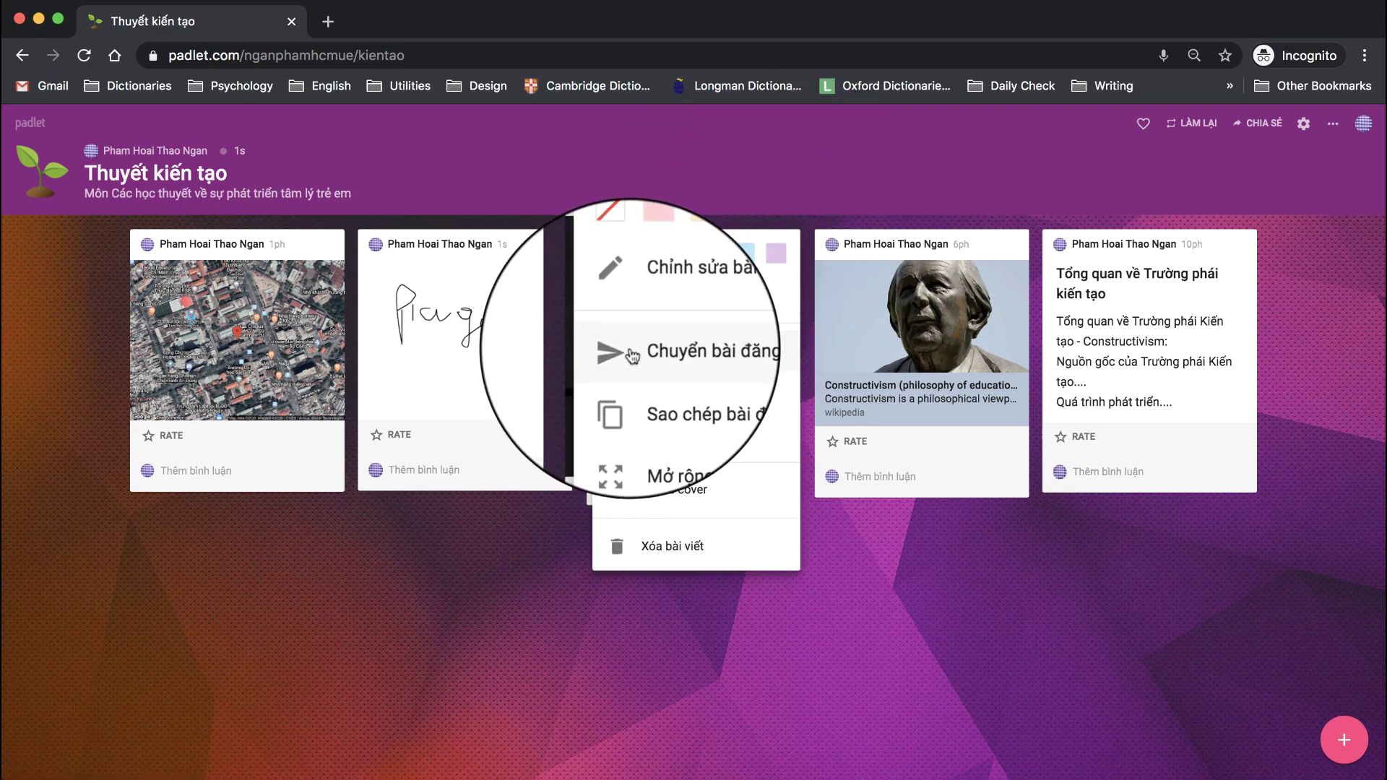
left_click(625, 429)
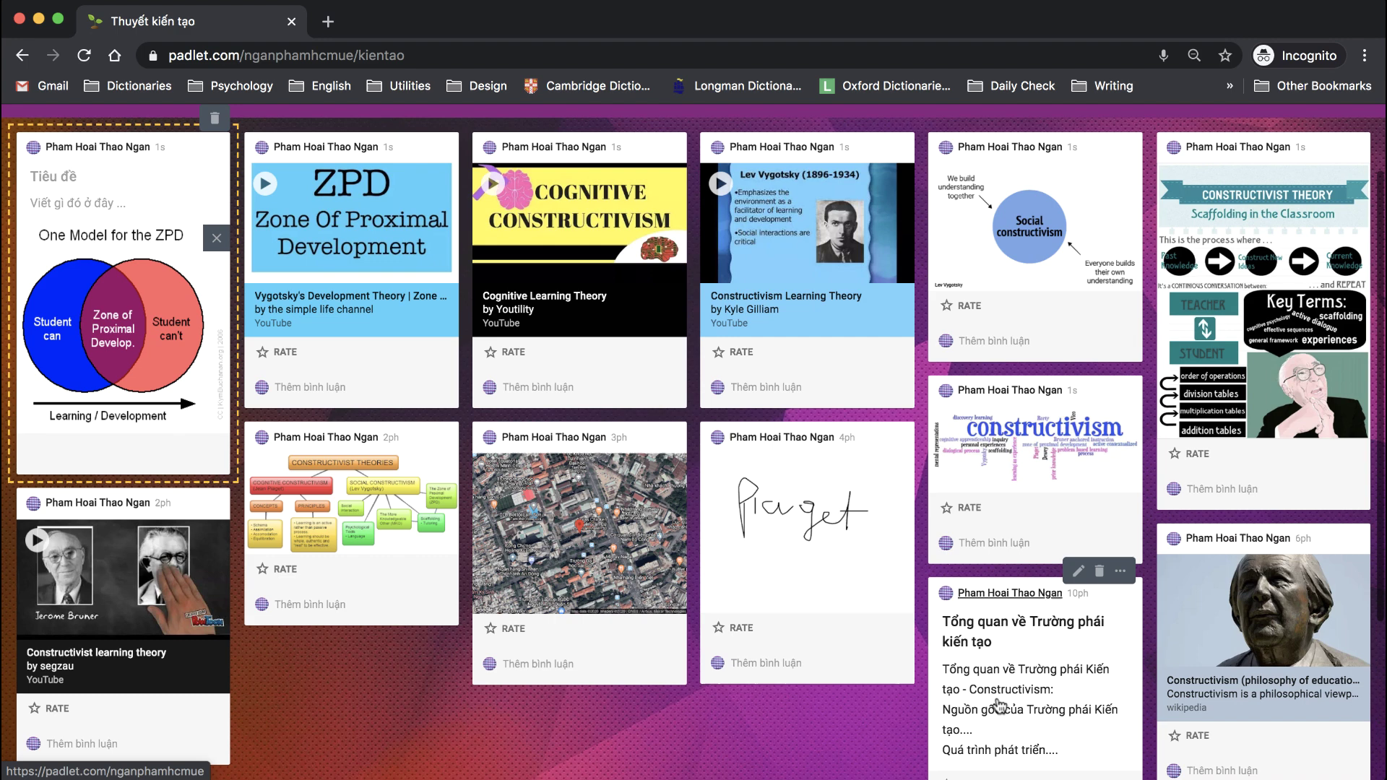
Finish the 'One Model for the ZPD' post, copy the wall's link, and view its QR code
left_click(1211, 187)
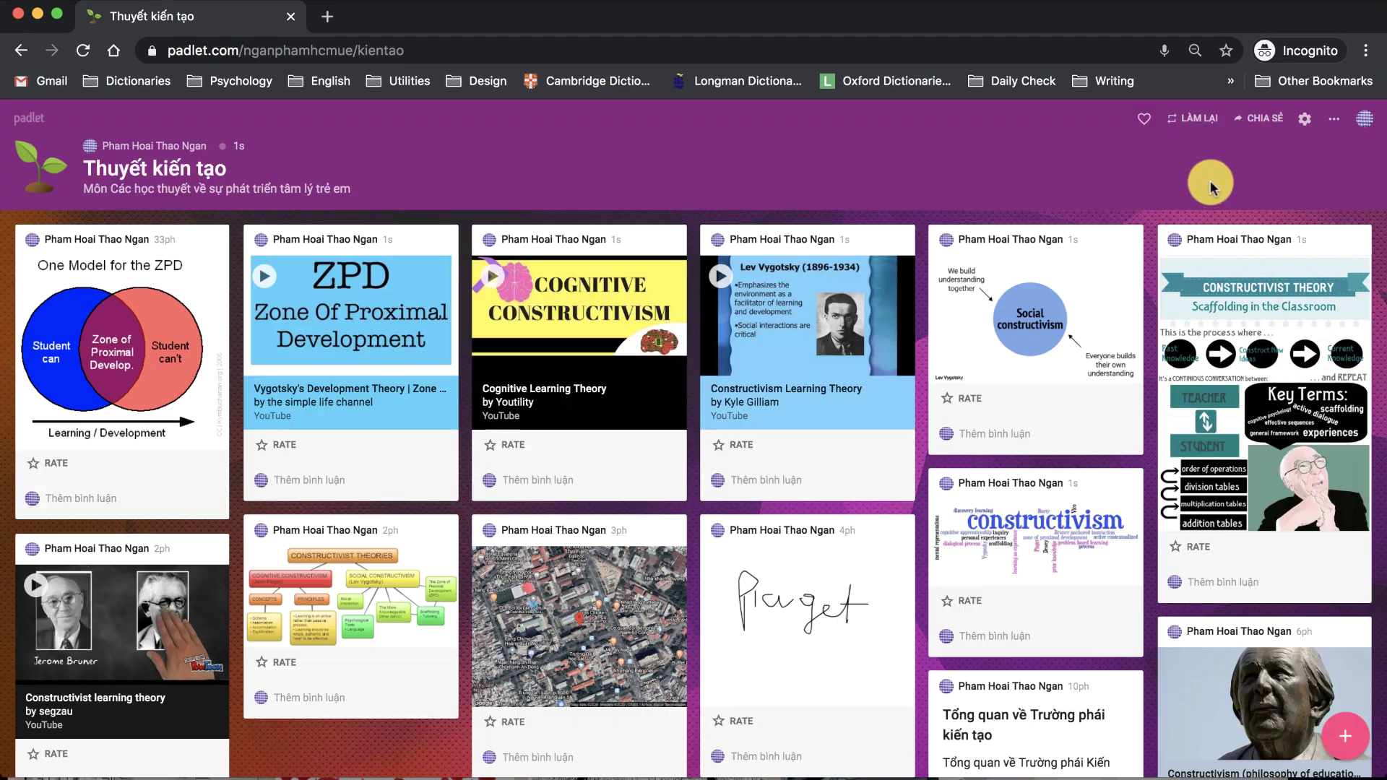
left_click(1260, 112)
scroll(1171, 356, "down", 4)
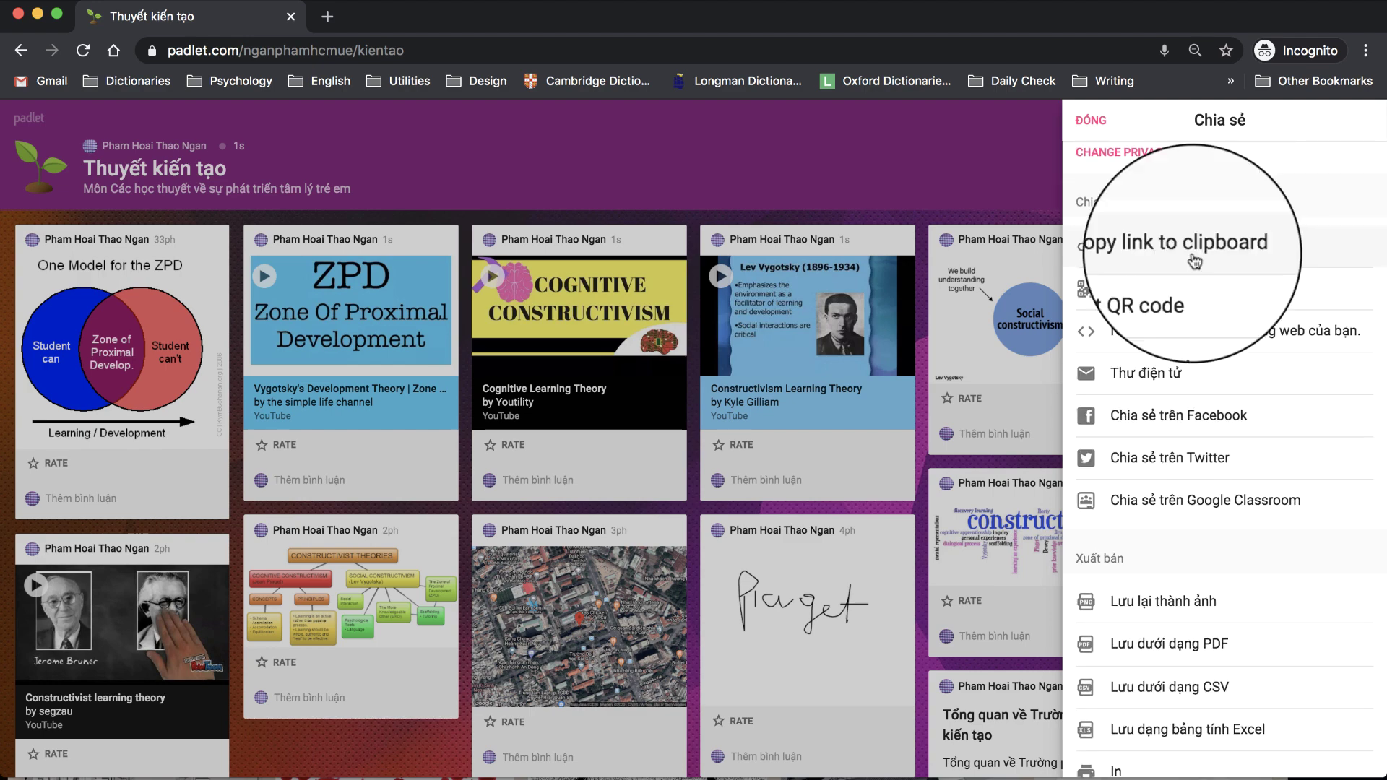
left_click(1135, 248)
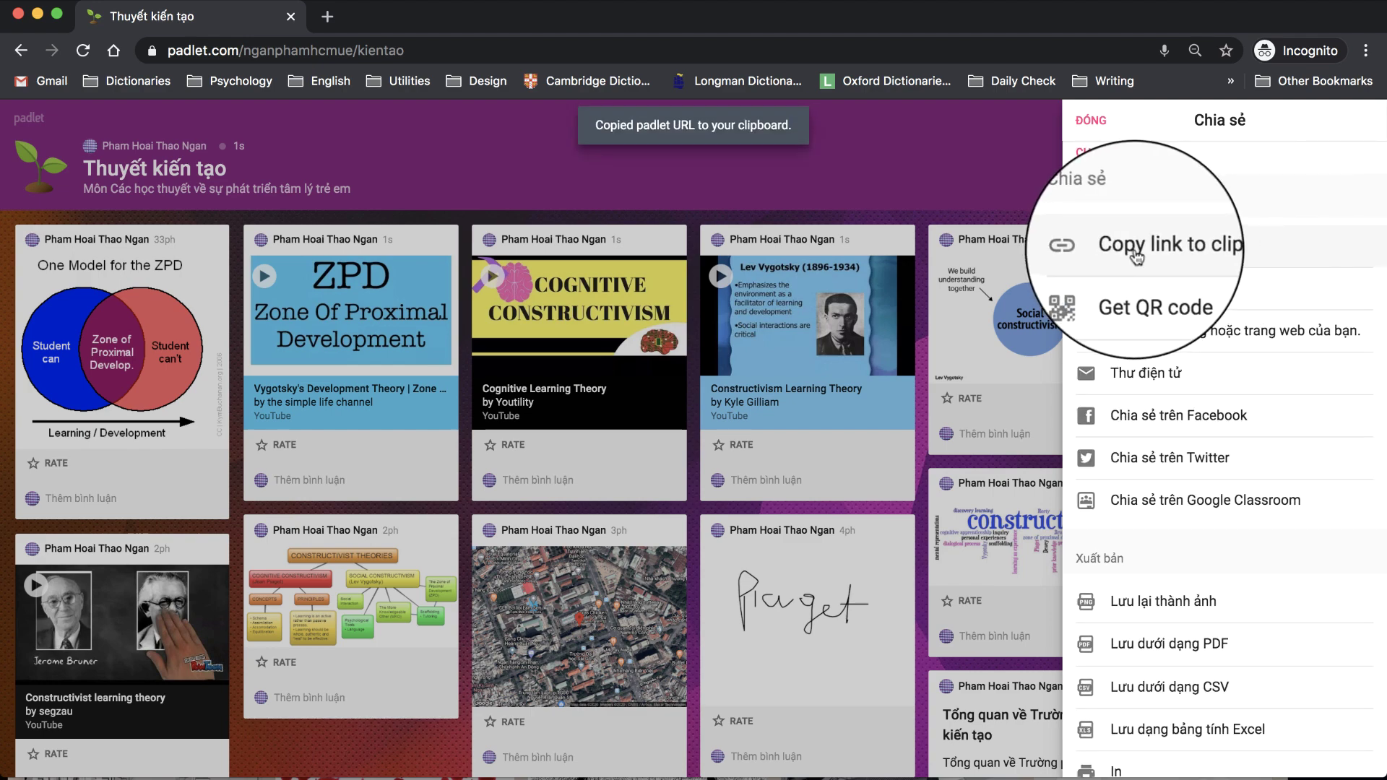
left_click(1130, 288)
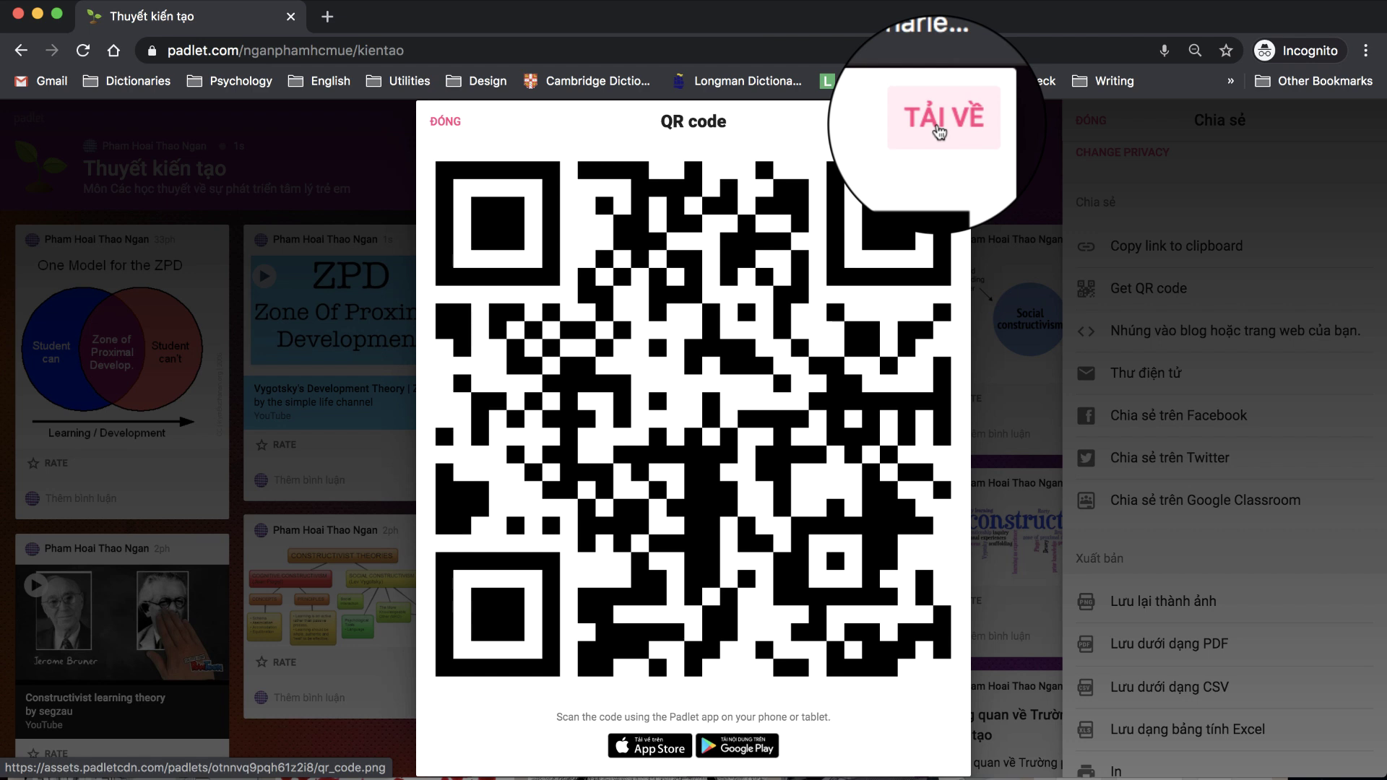
left_click(938, 130)
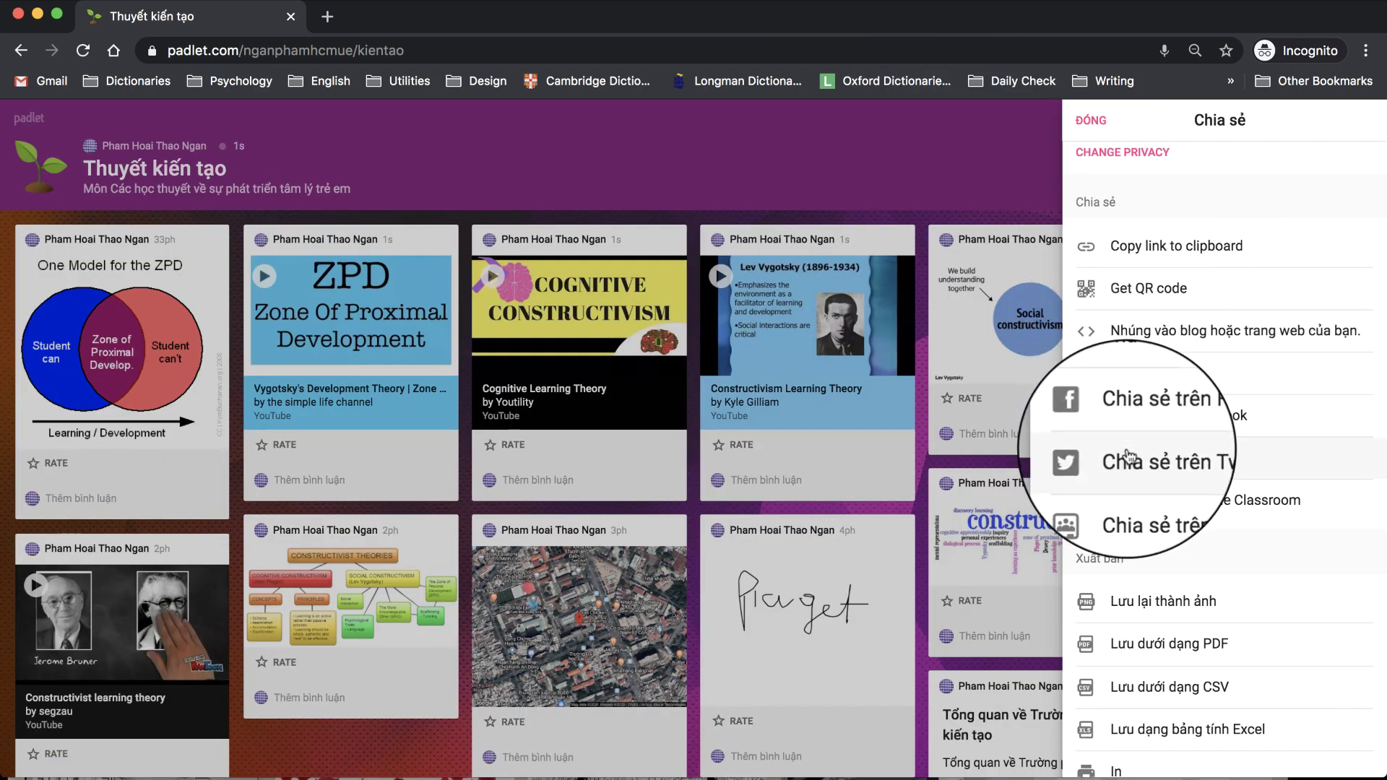
scroll(1128, 462, "up", 5)
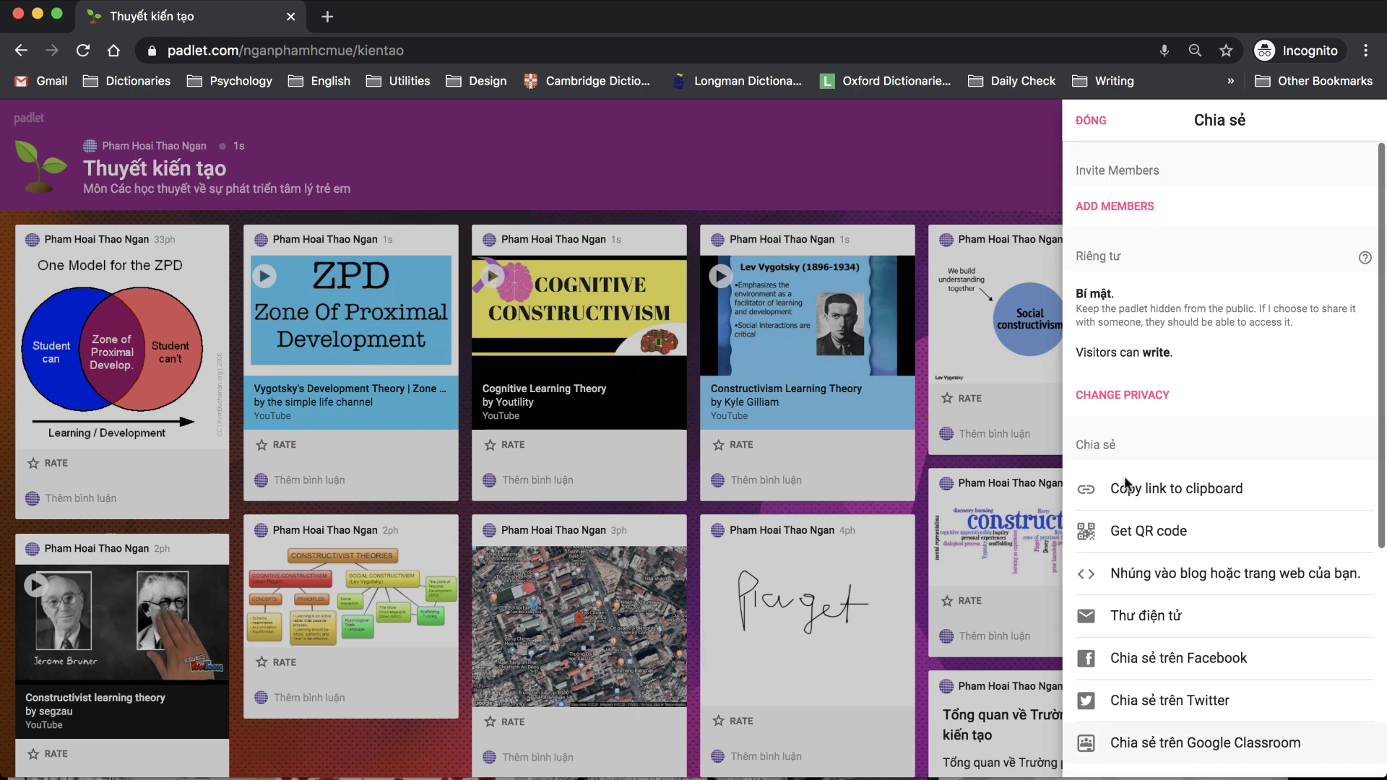
Search for a user and add them as a member of the wall
left_click(1155, 219)
type("ng")
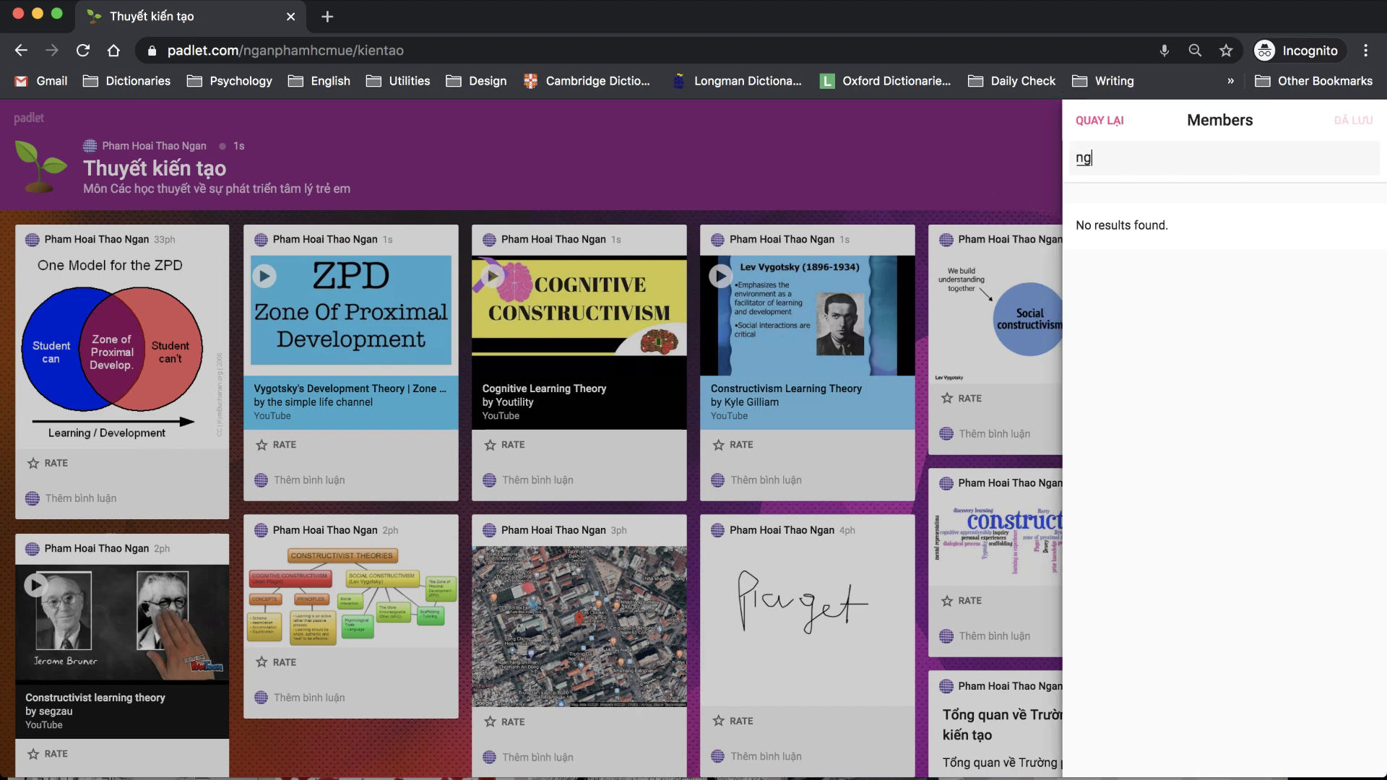
type("anpht")
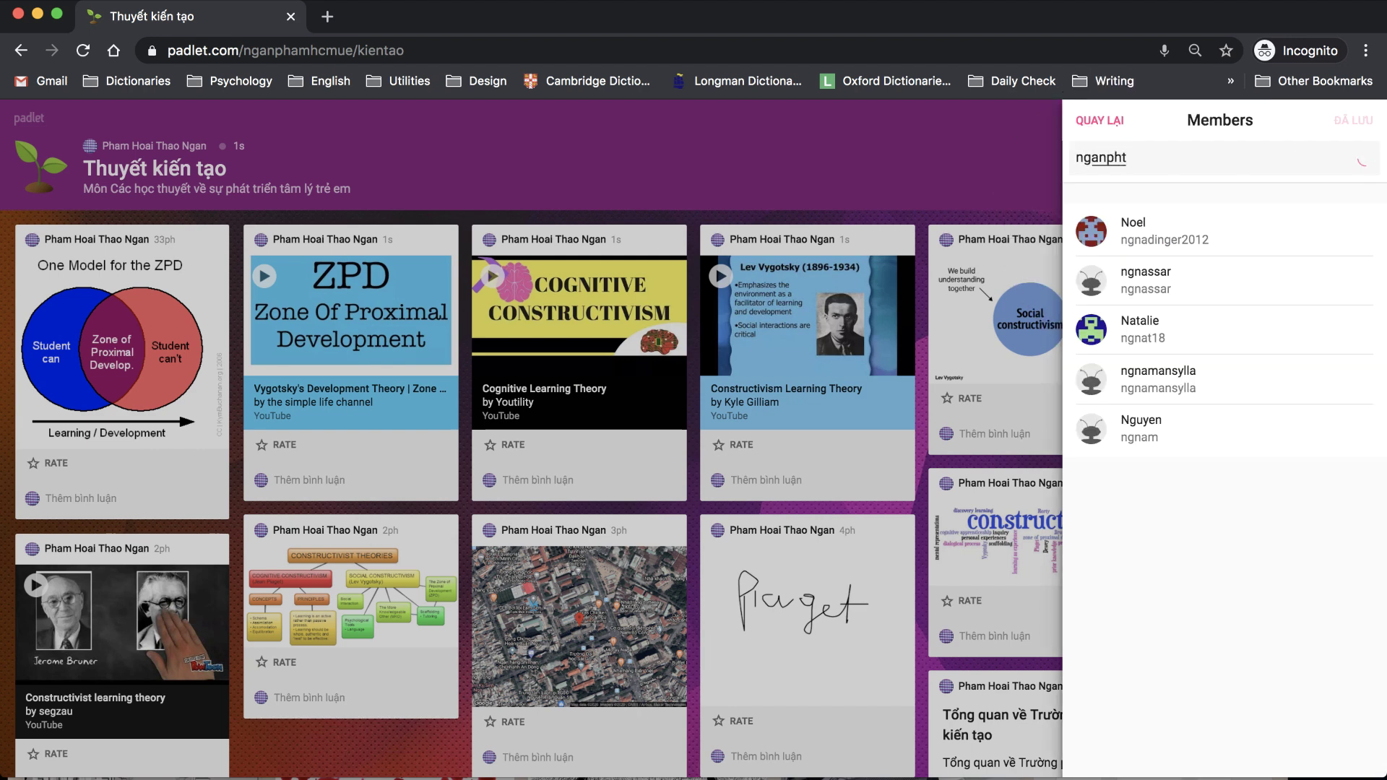
left_click(1147, 226)
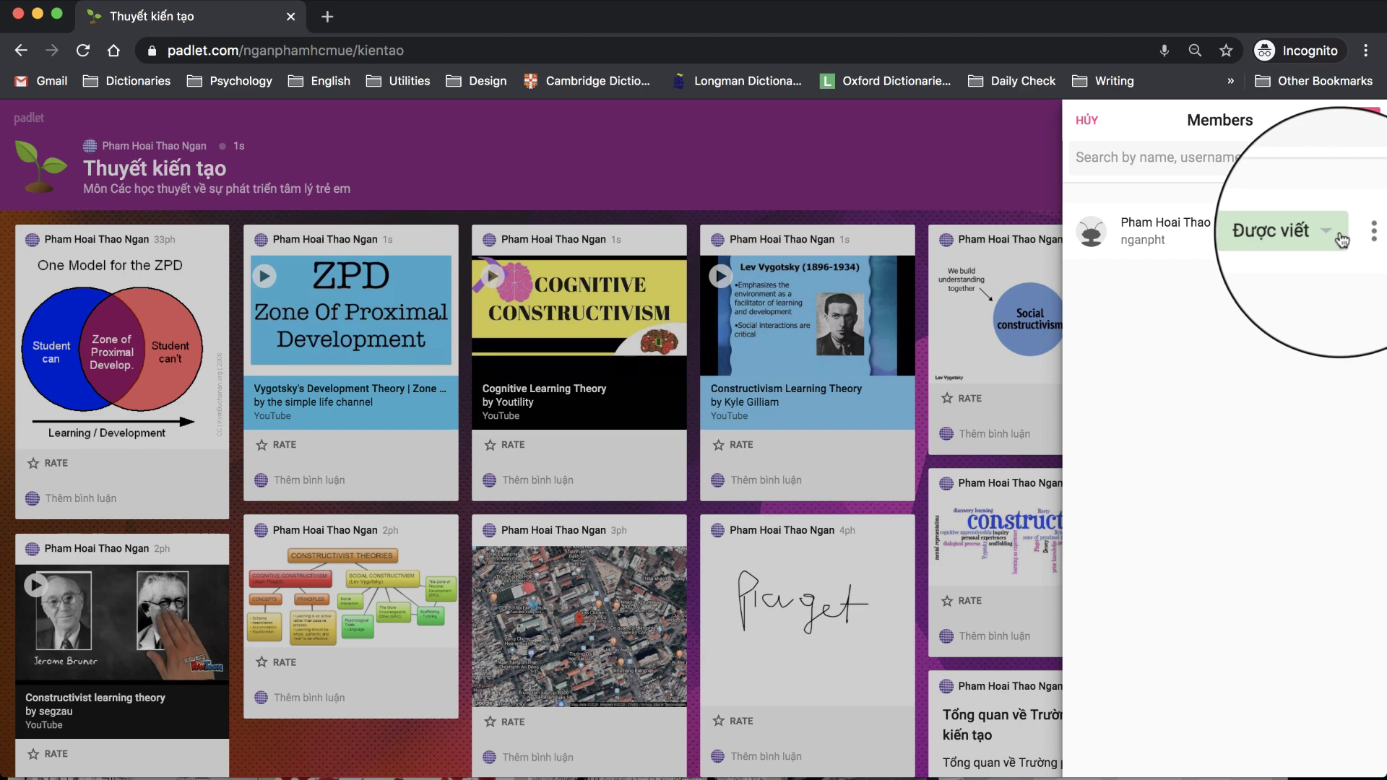
left_click(1368, 119)
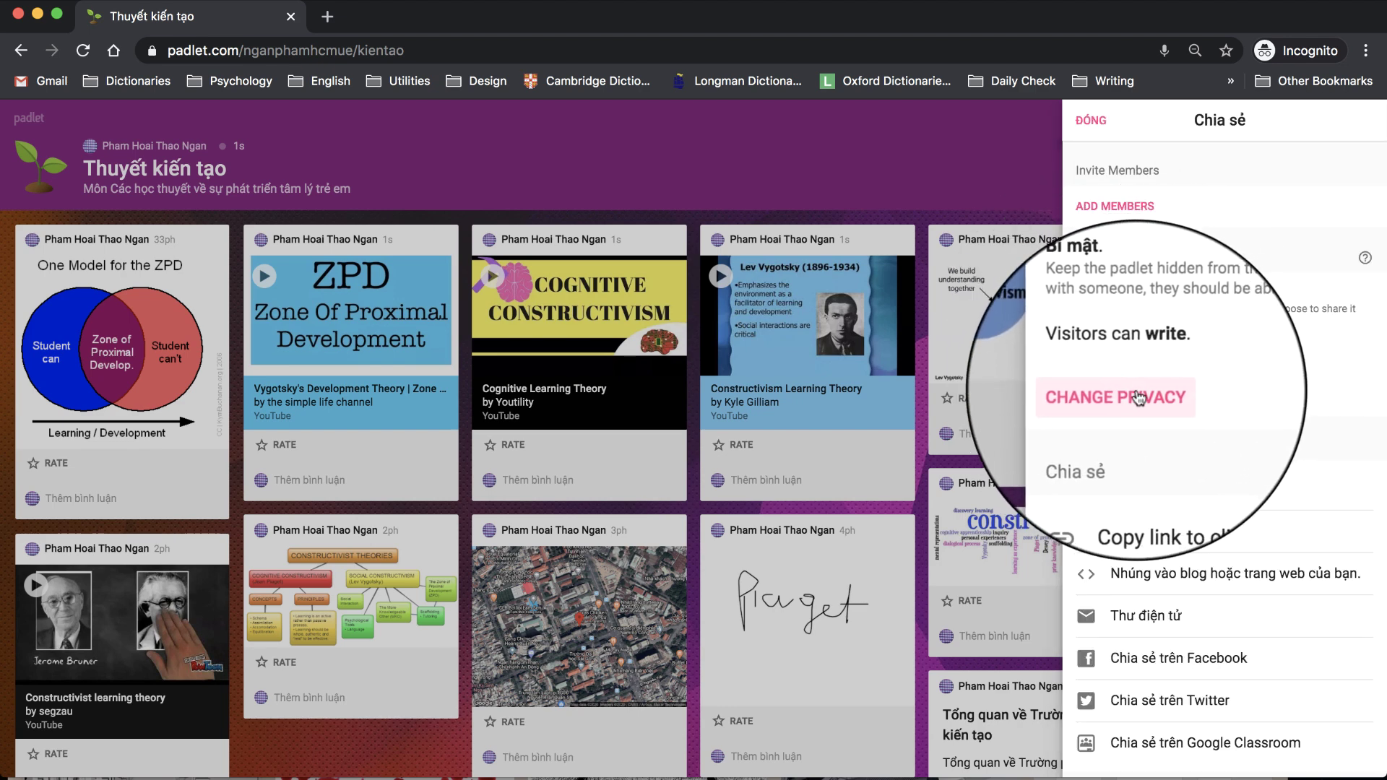
Set the wall's privacy to Secret with visitors allowed to write
left_click(1123, 396)
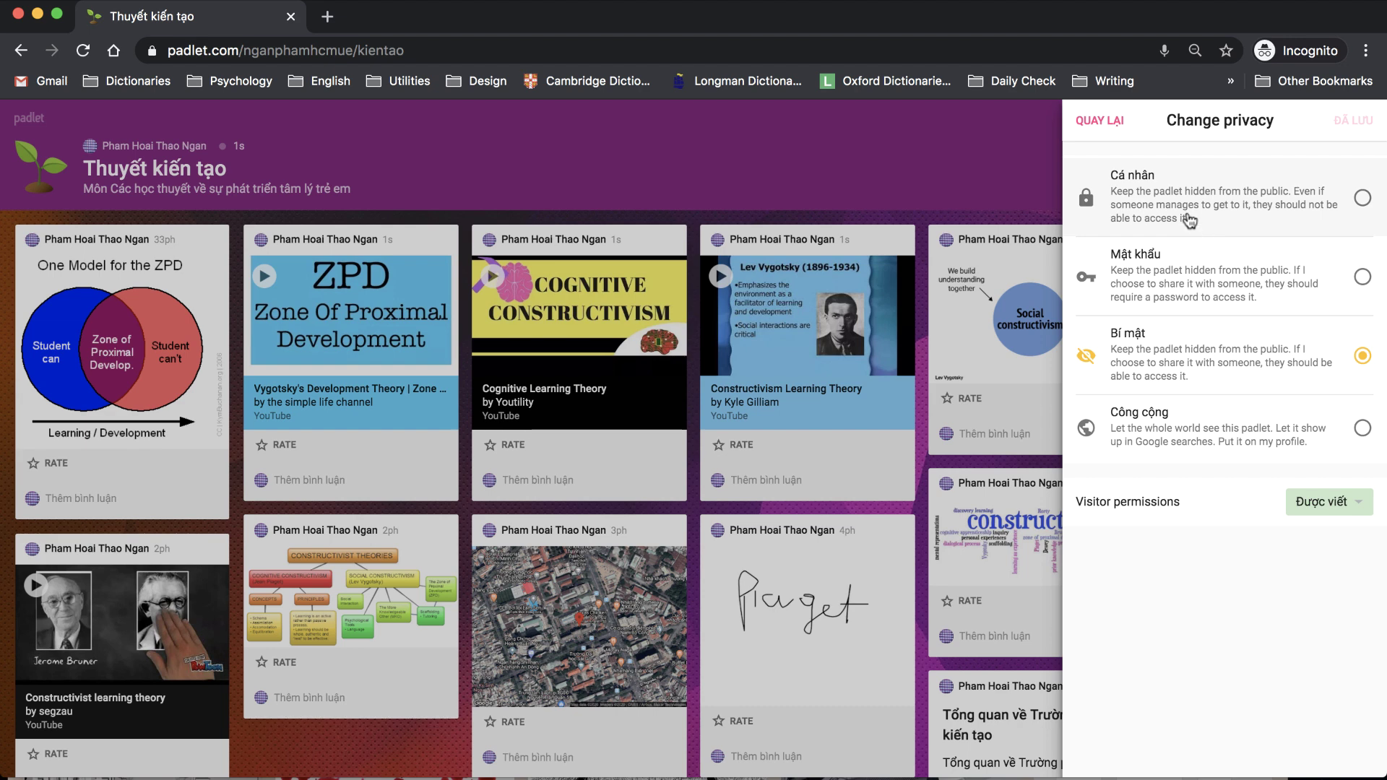
left_click(1107, 199)
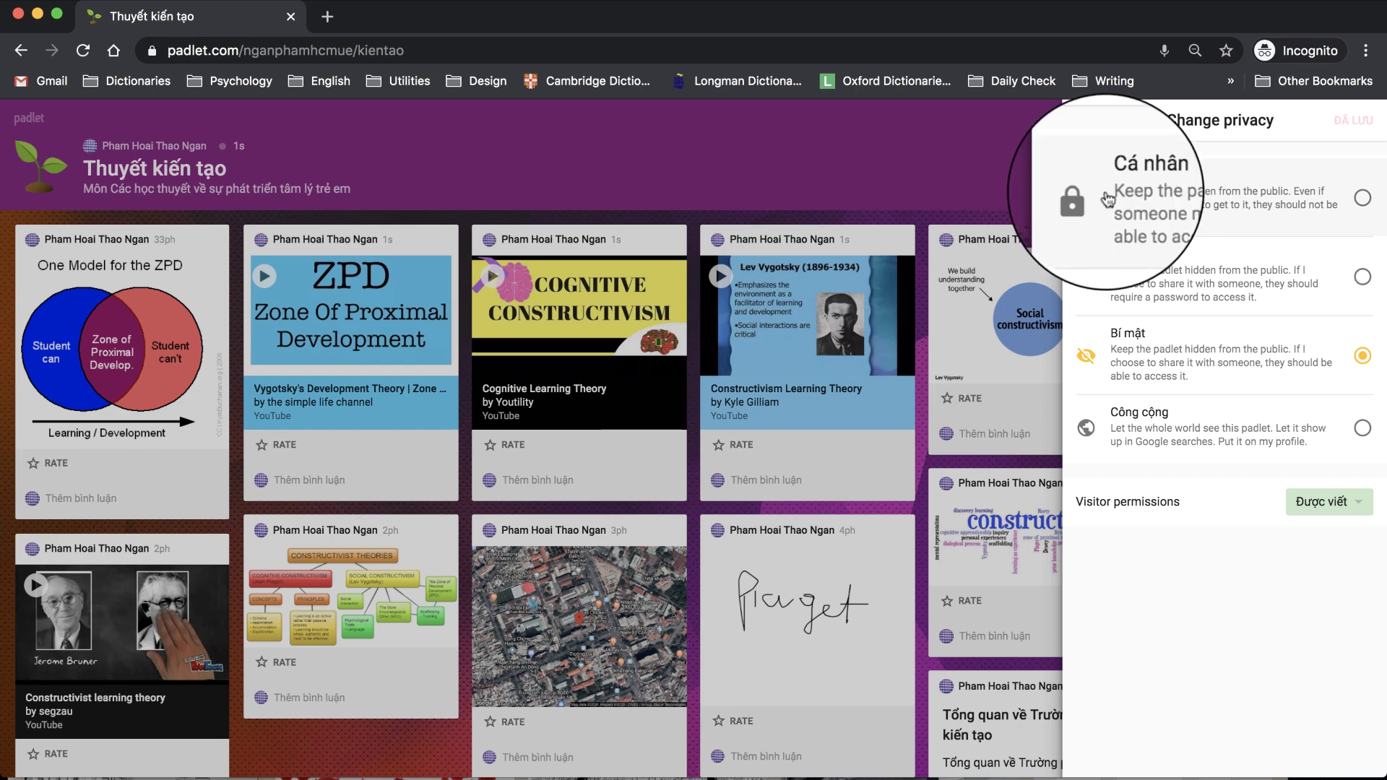
left_click(1106, 277)
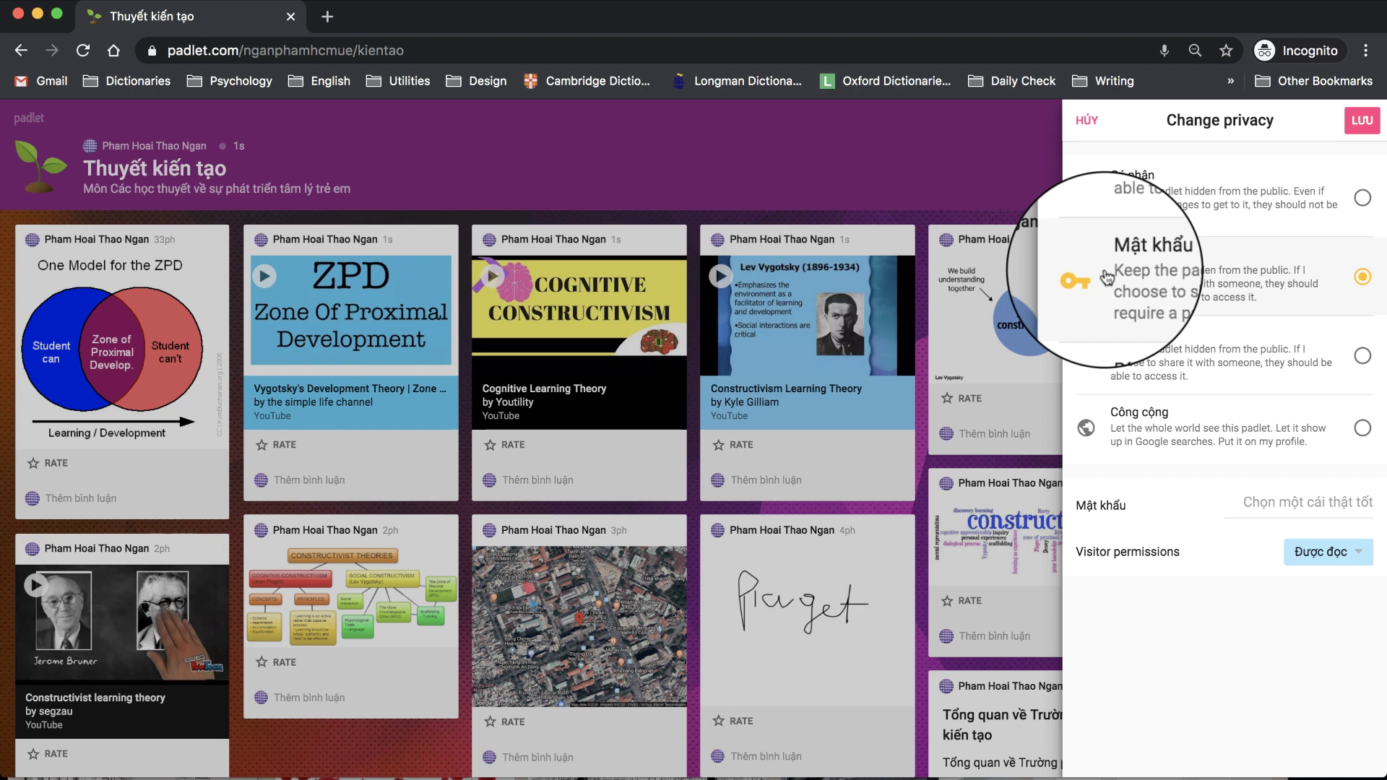
left_click(1106, 359)
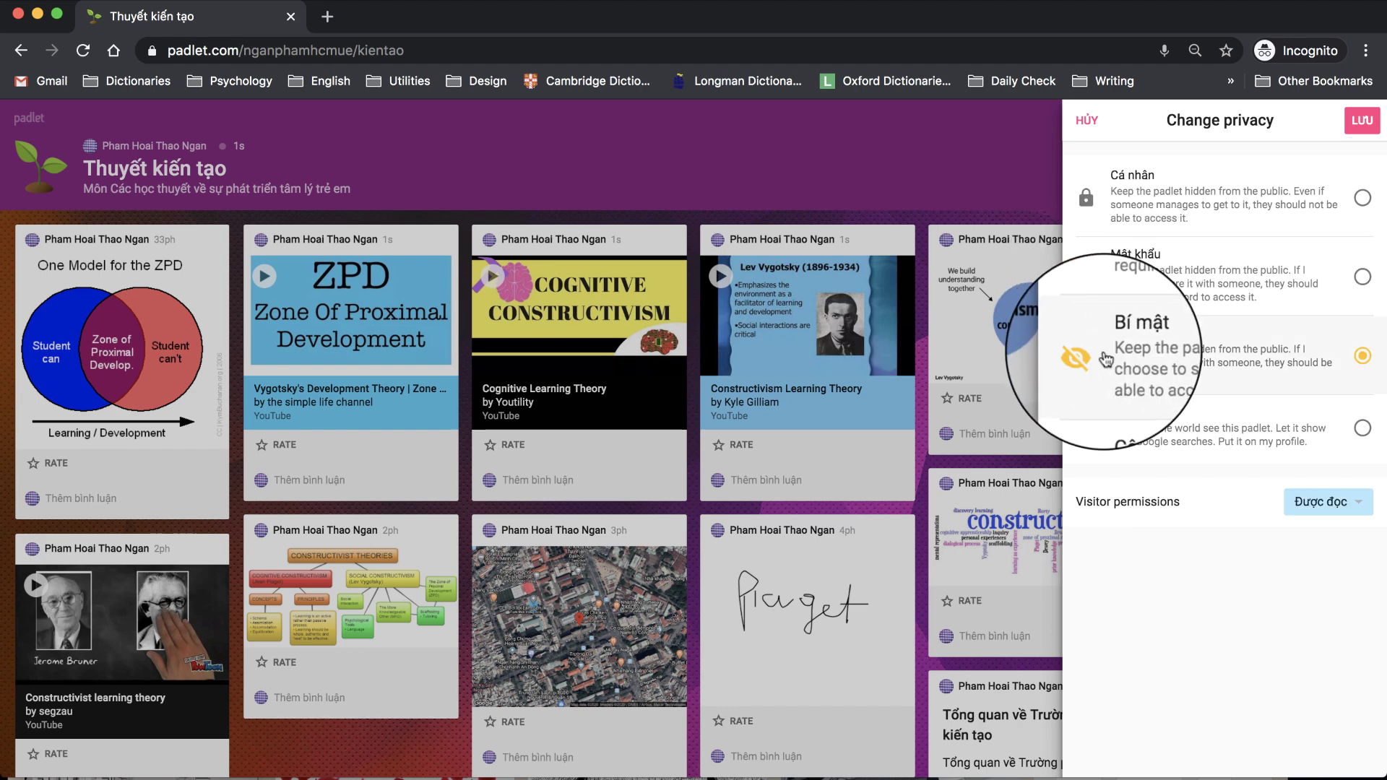
left_click(1105, 426)
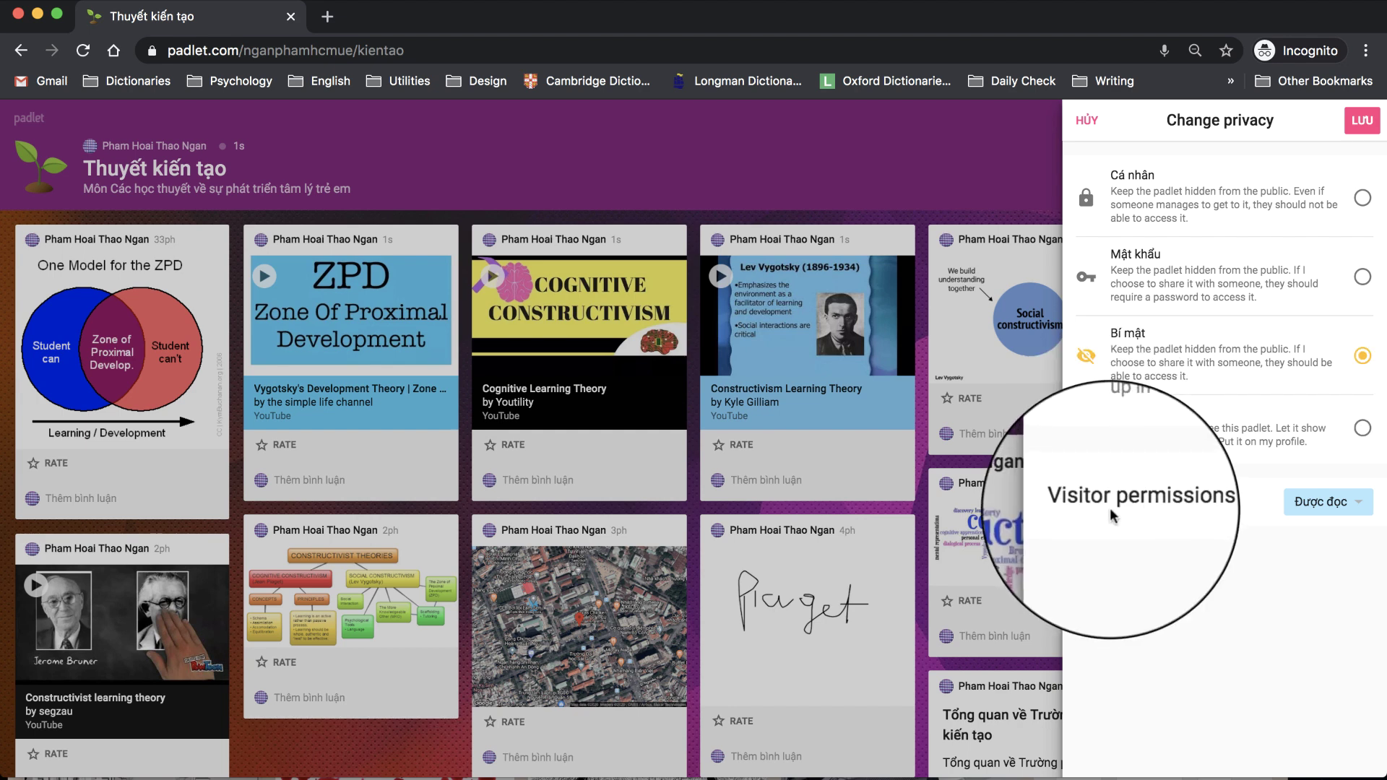
left_click(1352, 505)
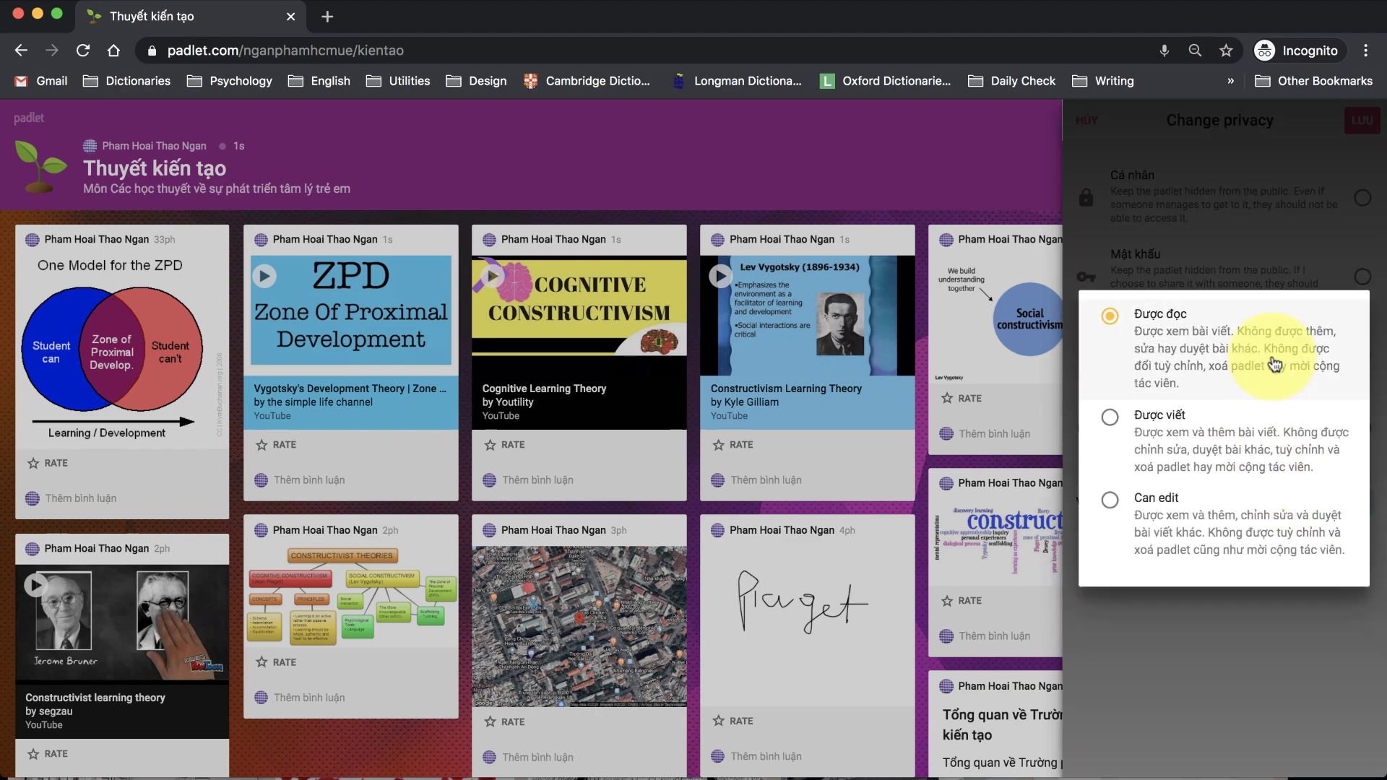
left_click(1132, 439)
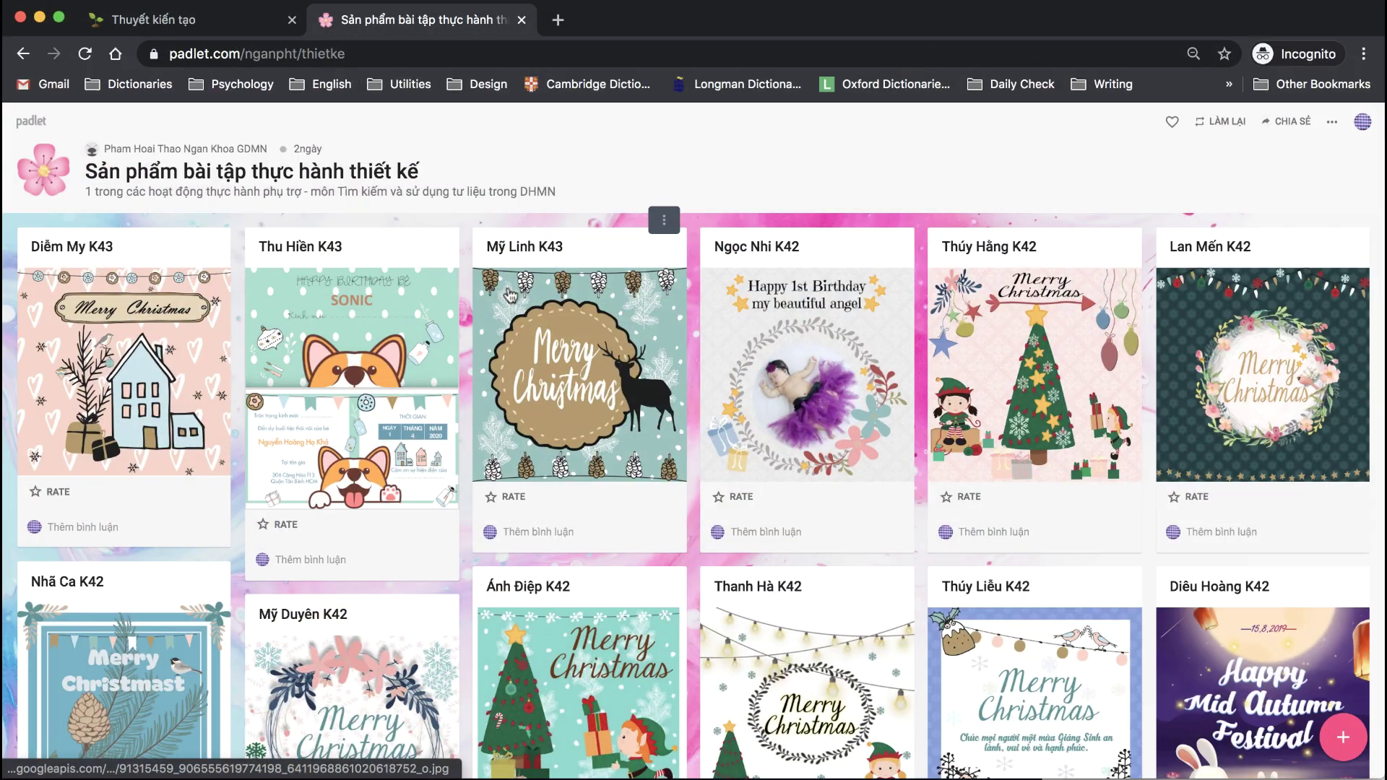
Open the design wall at padlet.com/nganpht/thietke as a visitor
scroll(511, 347, "down", 5)
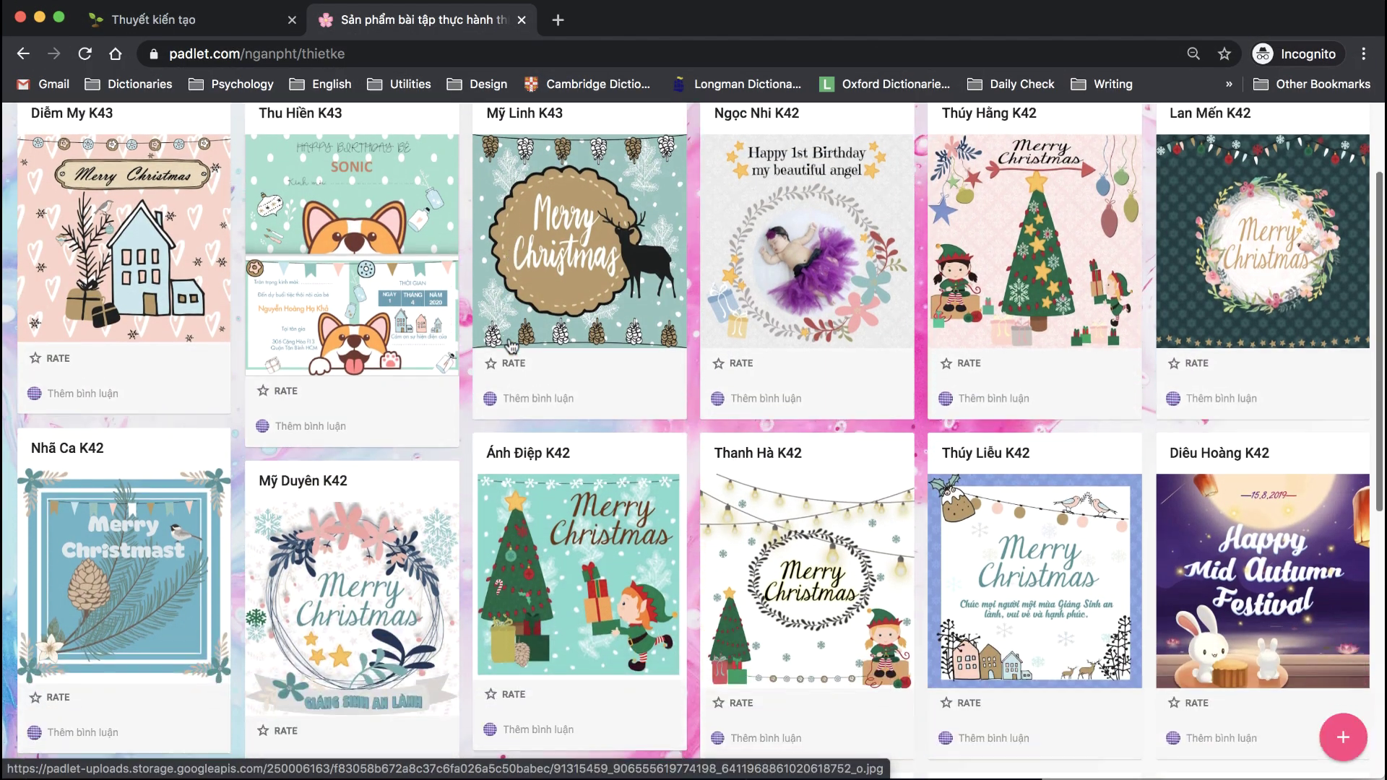
scroll(509, 337, "down", 4)
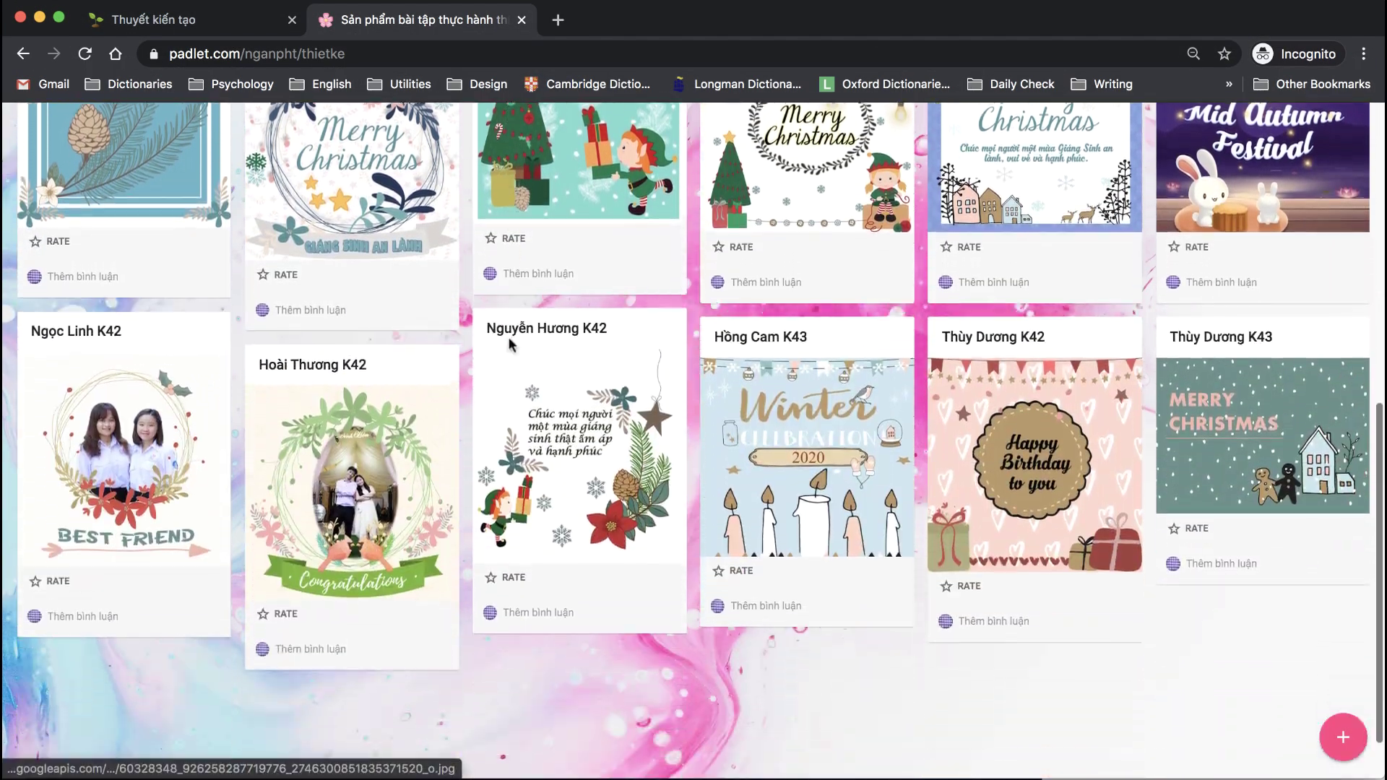
scroll(509, 337, "up", 5)
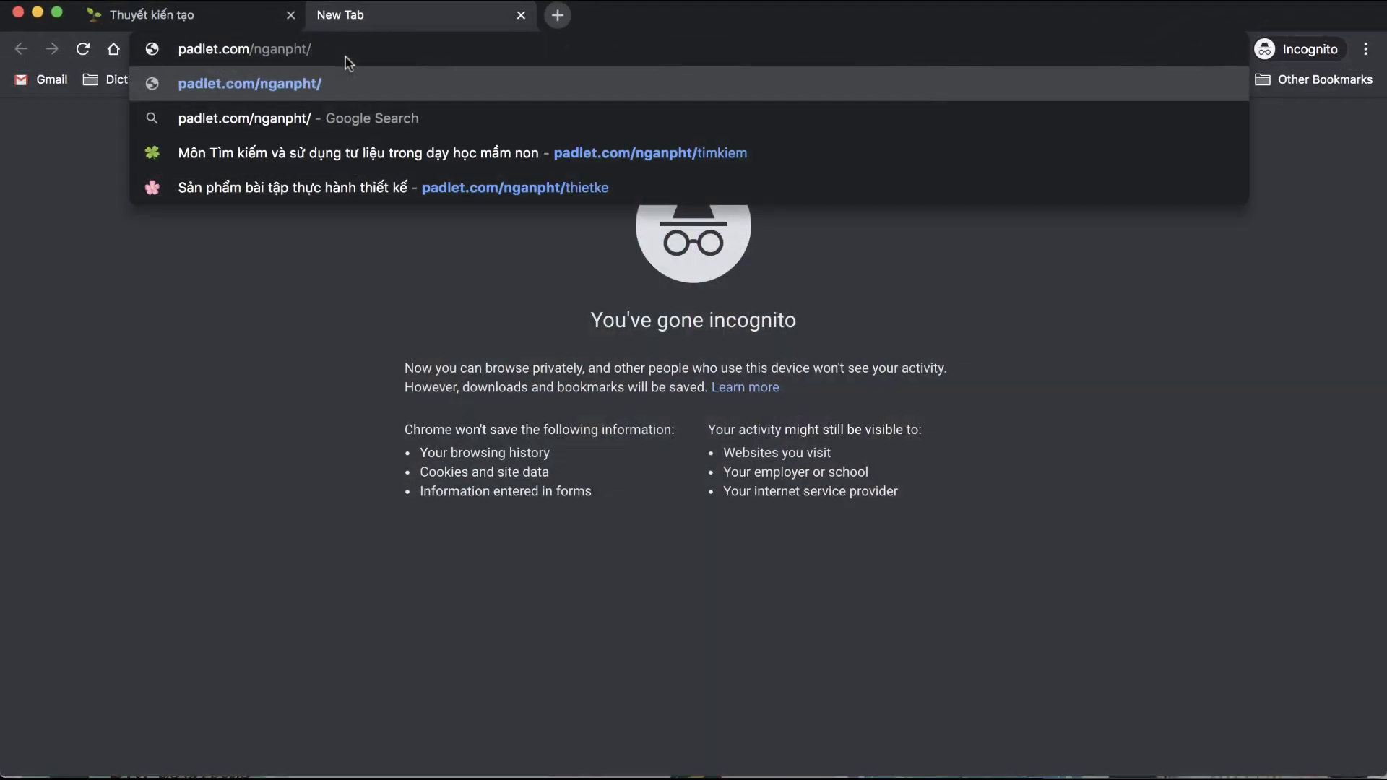
type("thietke")
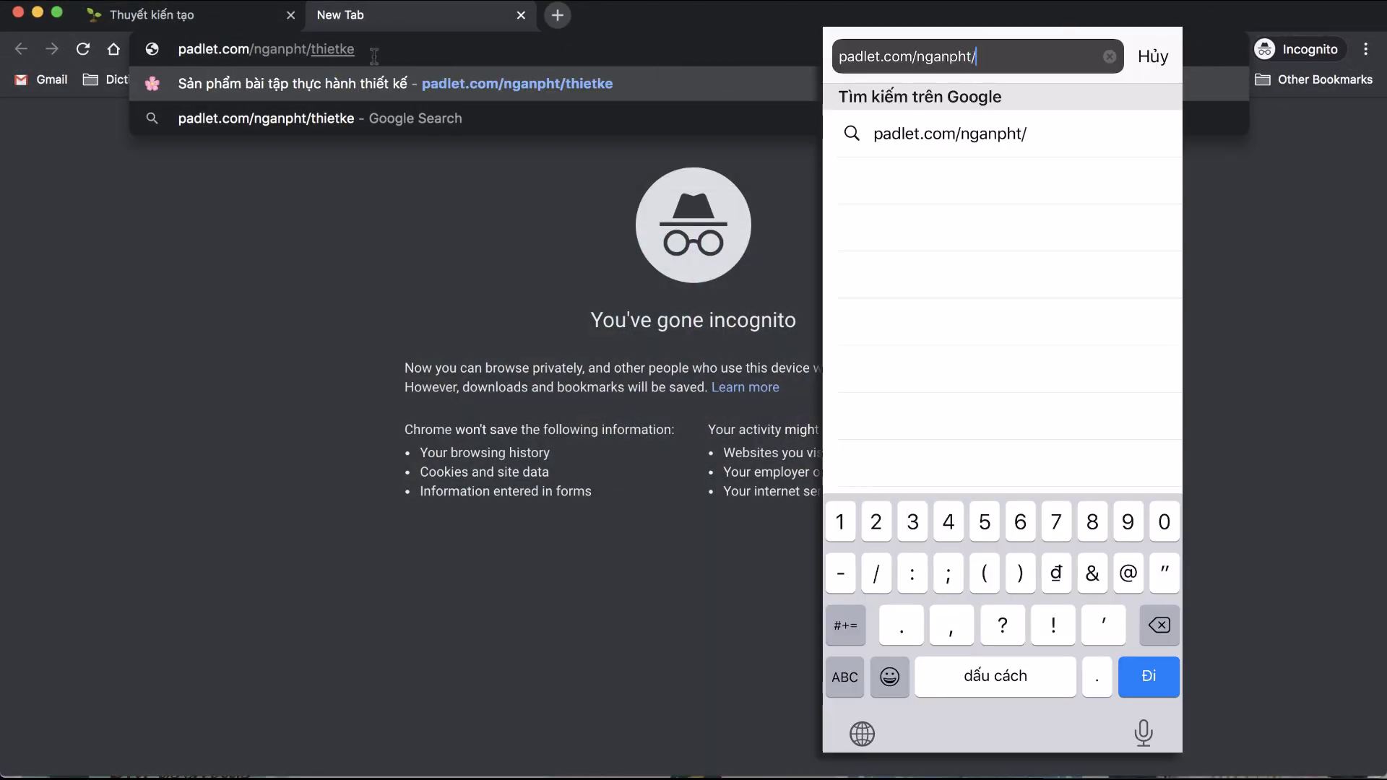
key("Return")
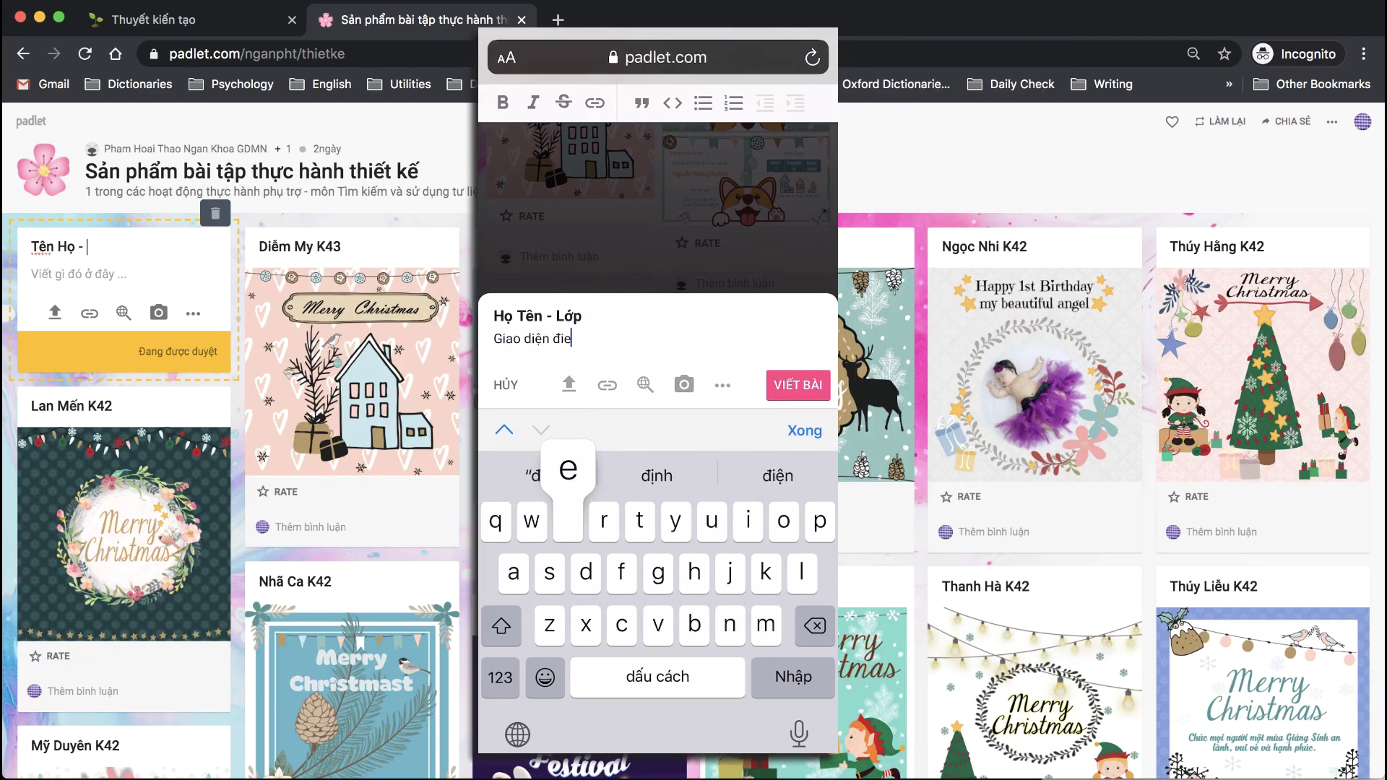
Post a sample submission with an uploaded image, and give another post five stars
left_click(61, 280)
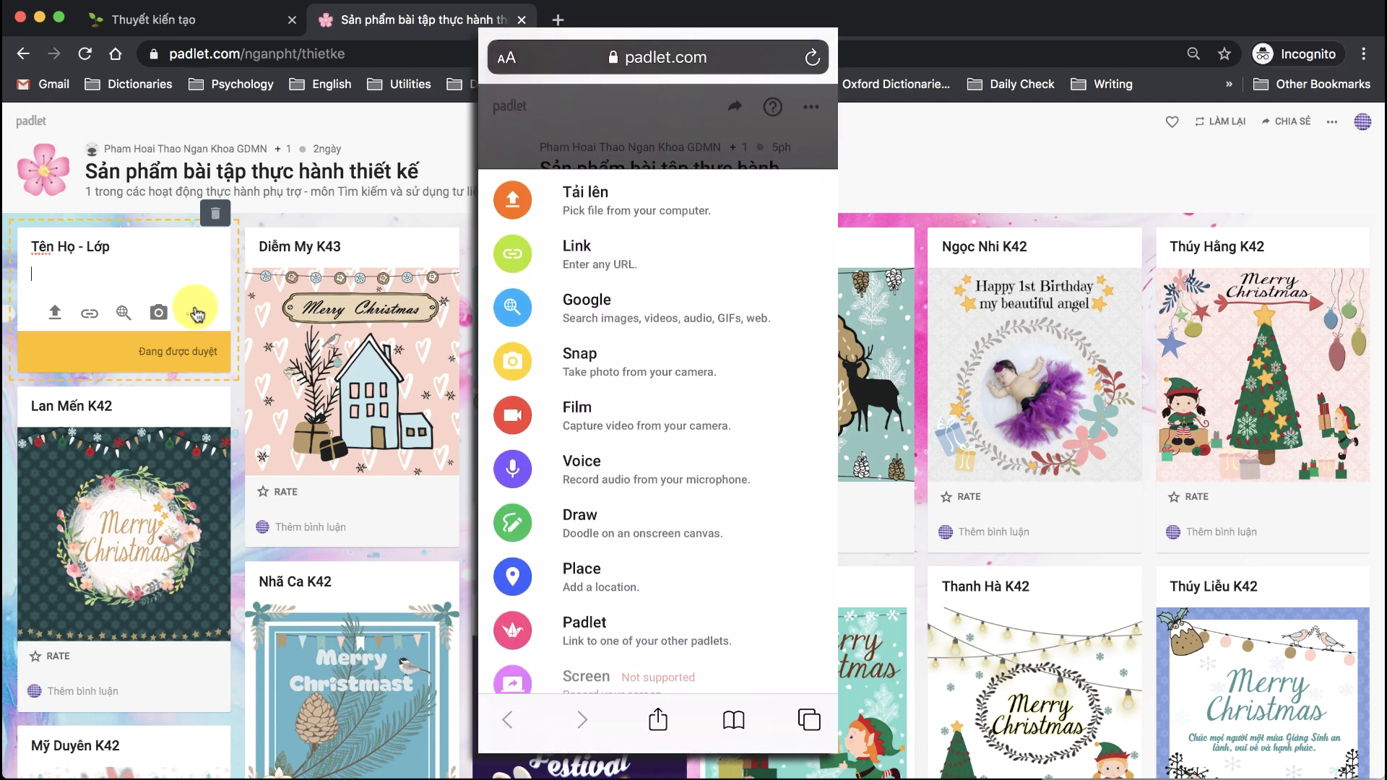
left_click(195, 315)
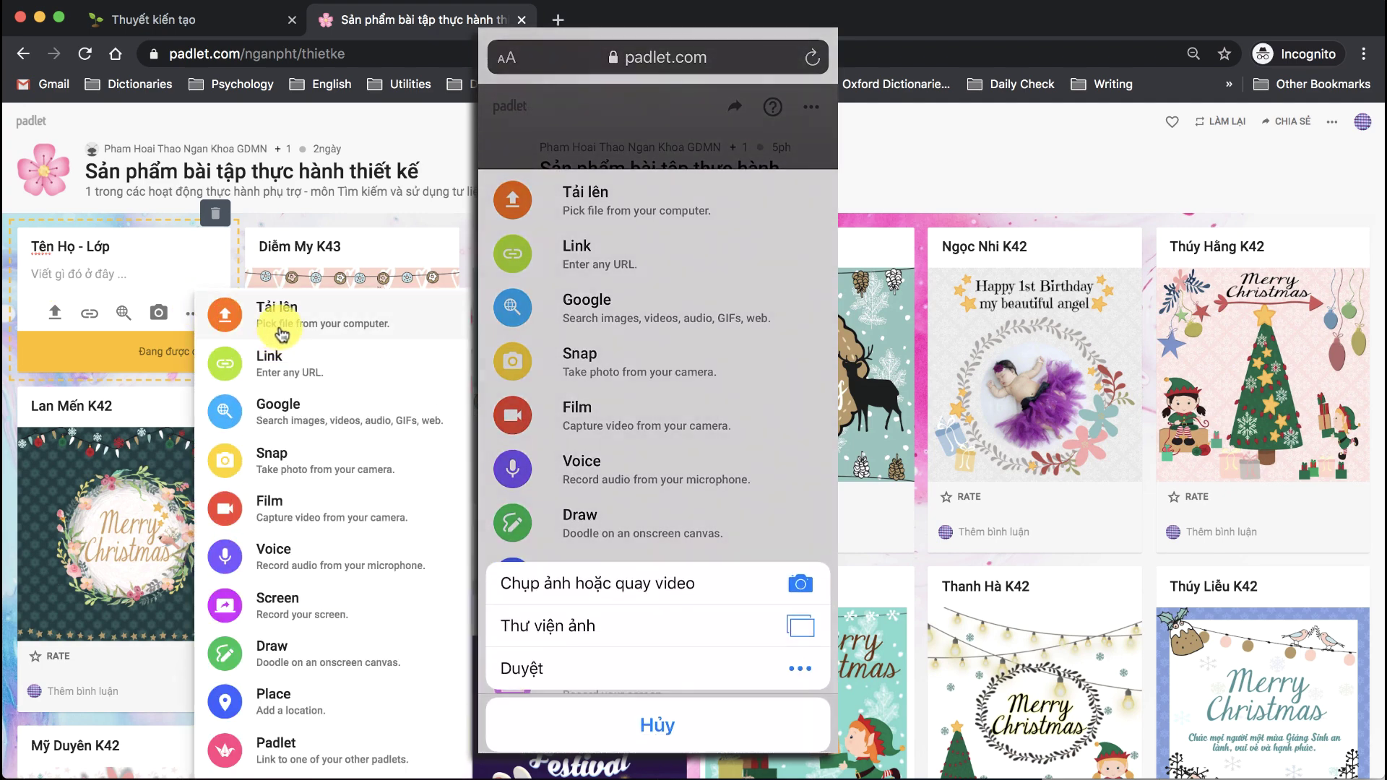
left_click(281, 329)
left_click(282, 328)
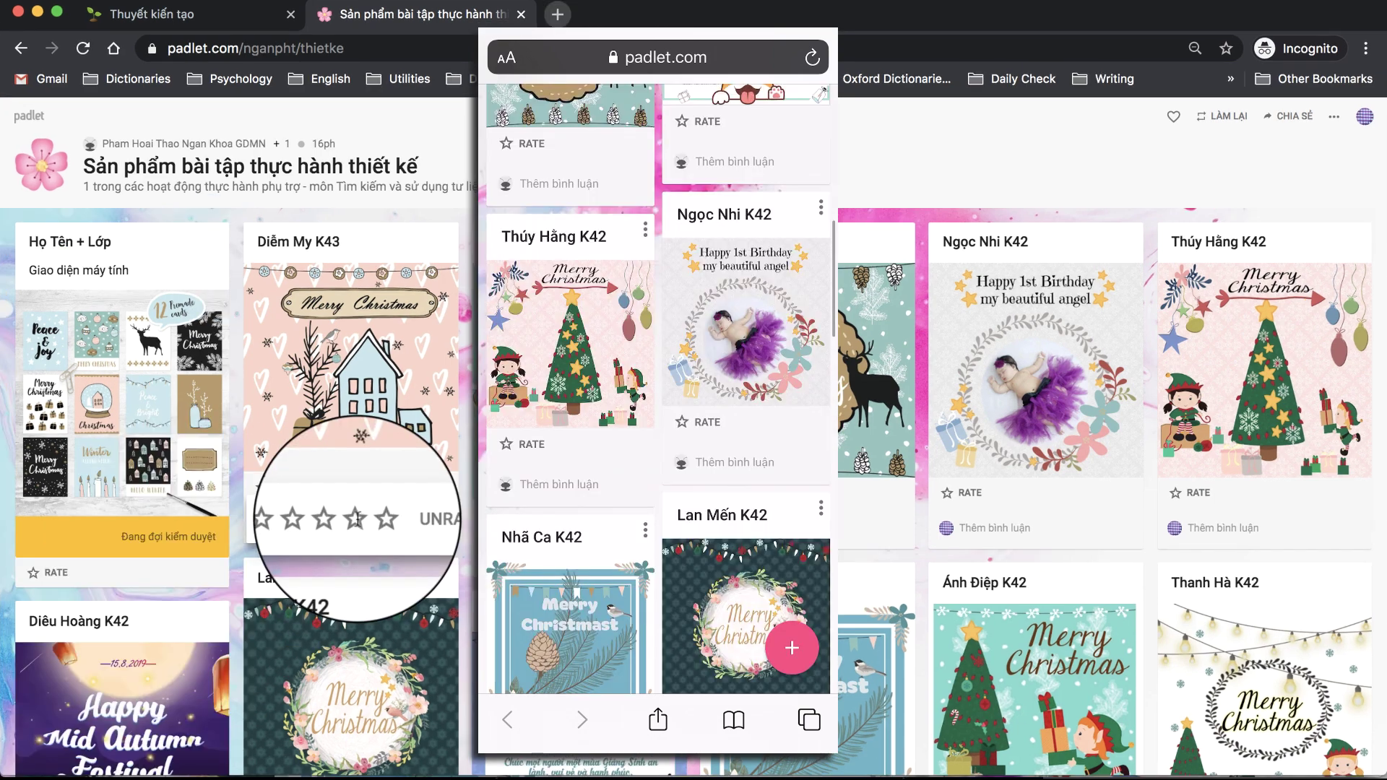
left_click(507, 525)
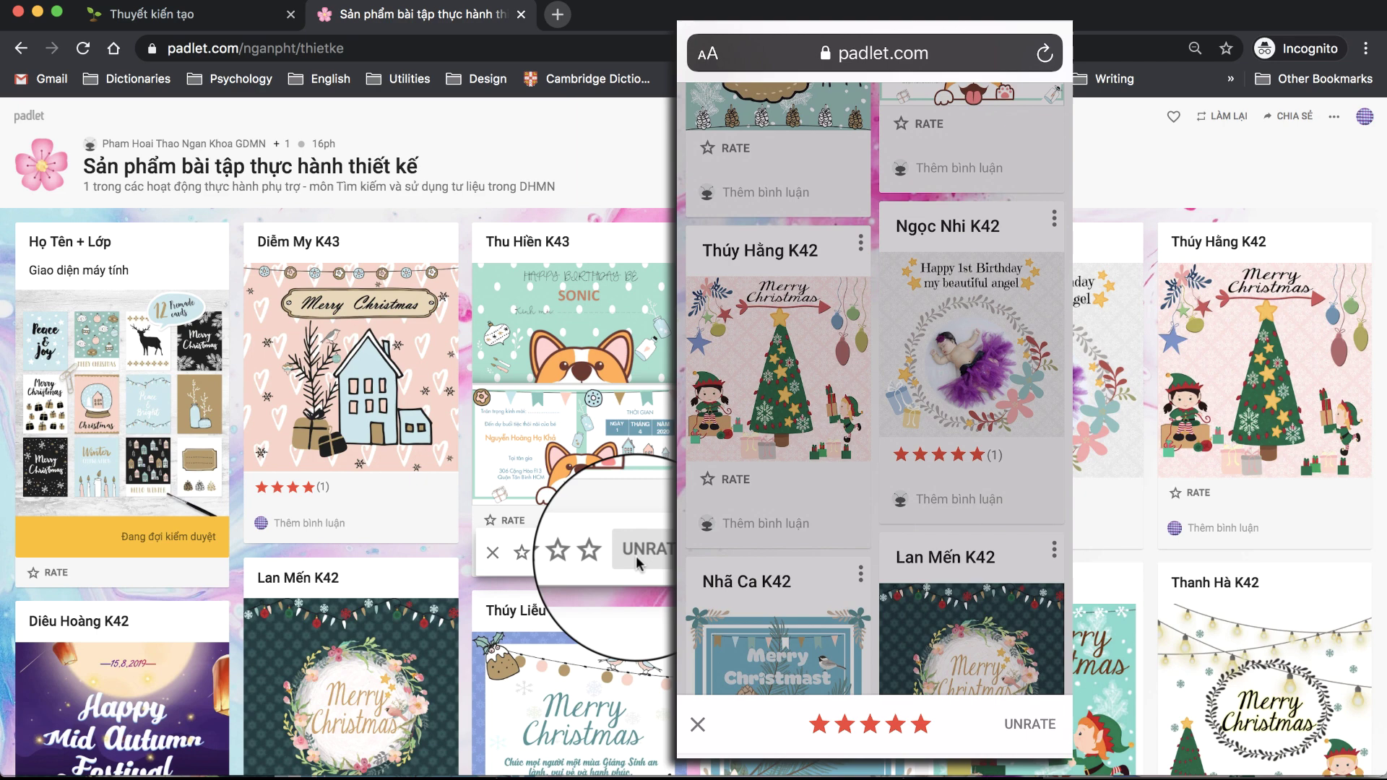
left_click(595, 552)
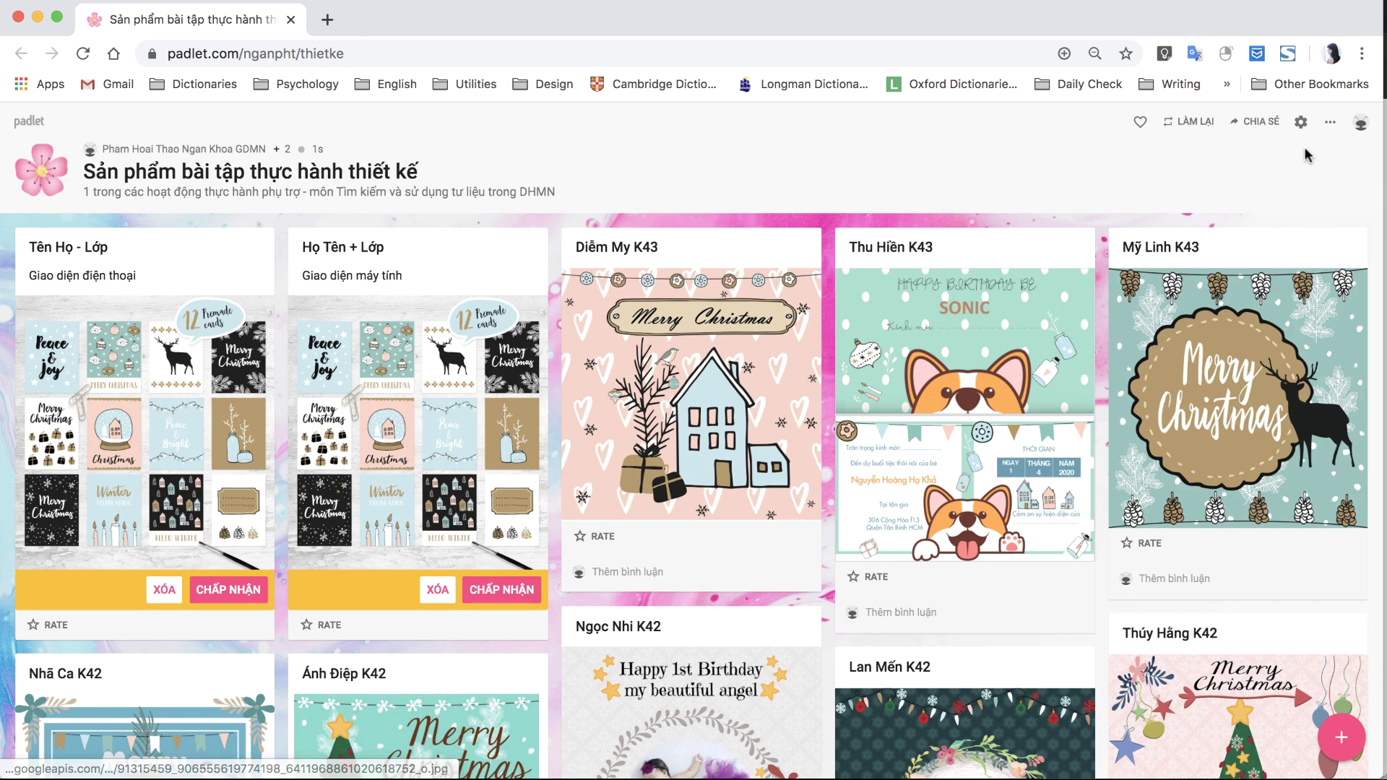
Change the design wall's format to the Kệ tủ (Shelf) layout
left_click(1334, 119)
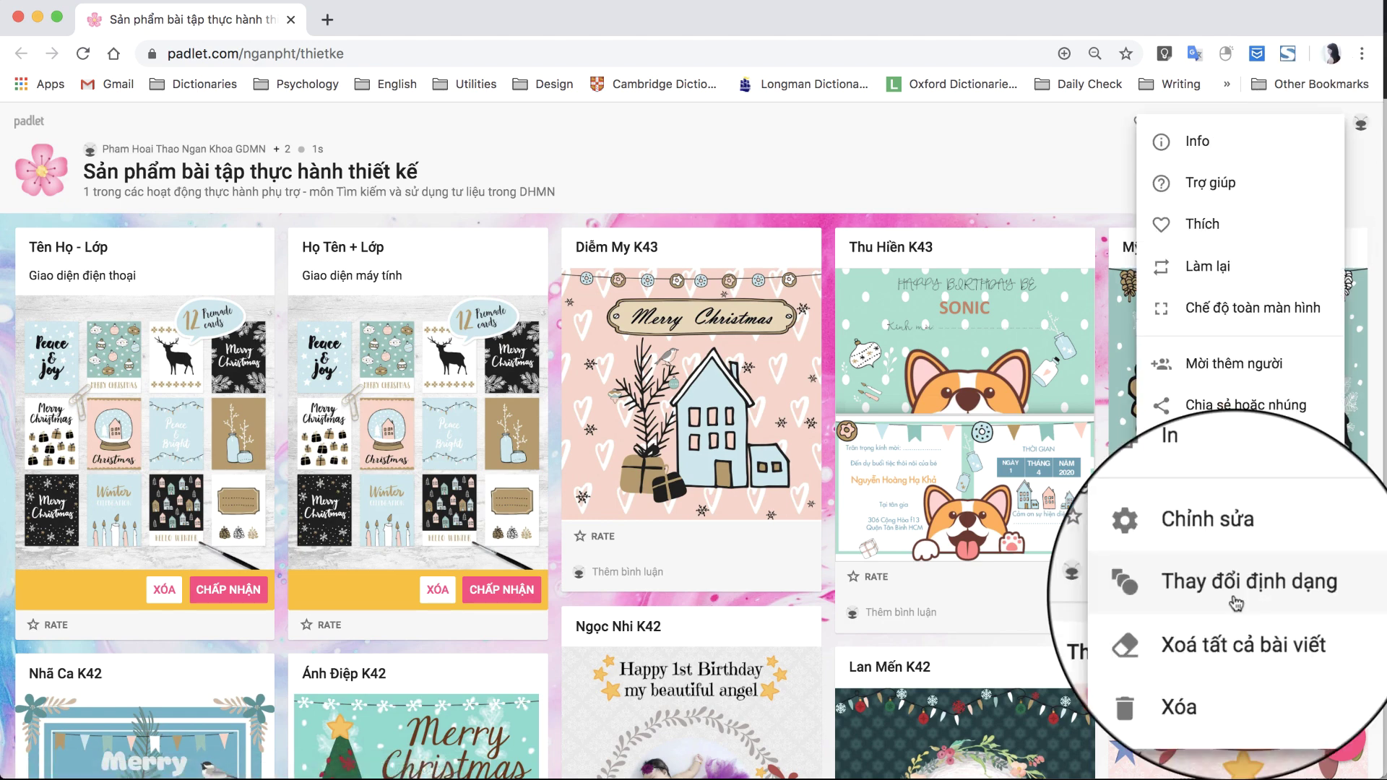
left_click(1235, 598)
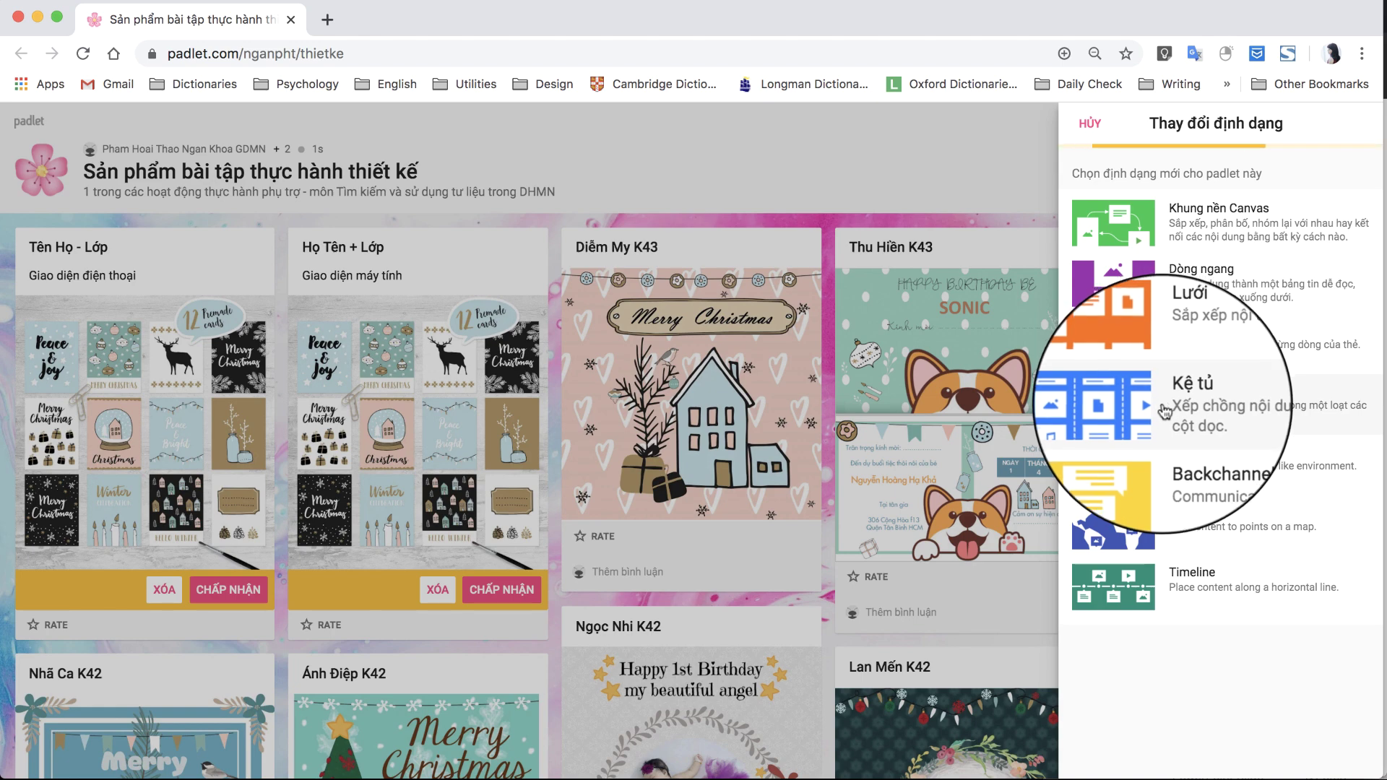
left_click(1164, 412)
Name the shelf columns Nhóm 1, Nhóm 2, Nhóm 3 and Nhóm 4
type("Nhóm 1")
key("Return")
left_click(289, 242)
type("Nhóm 2")
key("Return")
left_click(527, 244)
type("Nhóm 3")
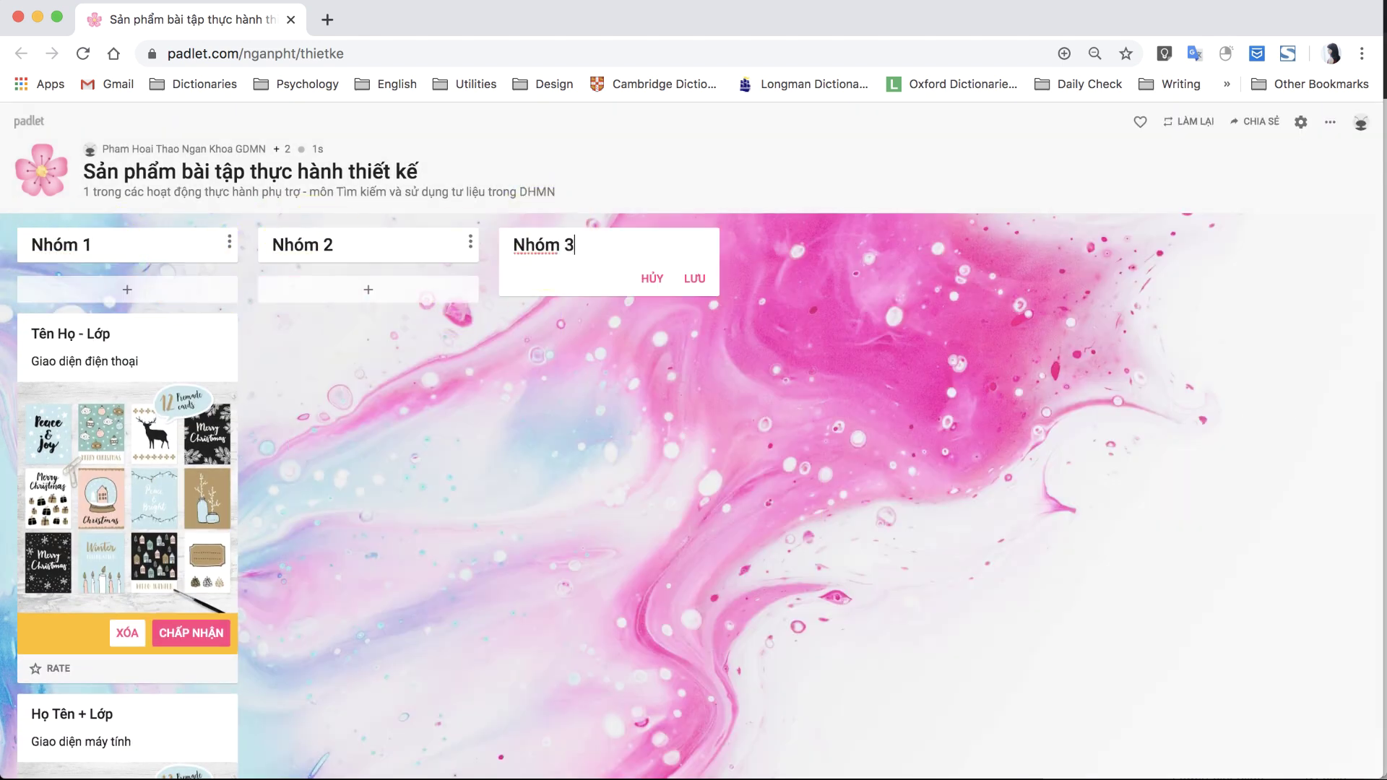
key("Return")
type("Nhóm 4")
key("Return")
Drag the posts, including Tên Họ - Lớp, into the Nhóm 2–4 columns
left_click_drag(128, 334, 403, 356)
left_click_drag(72, 715, 650, 433)
left_click_drag(73, 714, 376, 347)
left_click_drag(72, 657, 849, 675)
left_click_drag(73, 660, 903, 346)
scroll(758, 573, "down", 3)
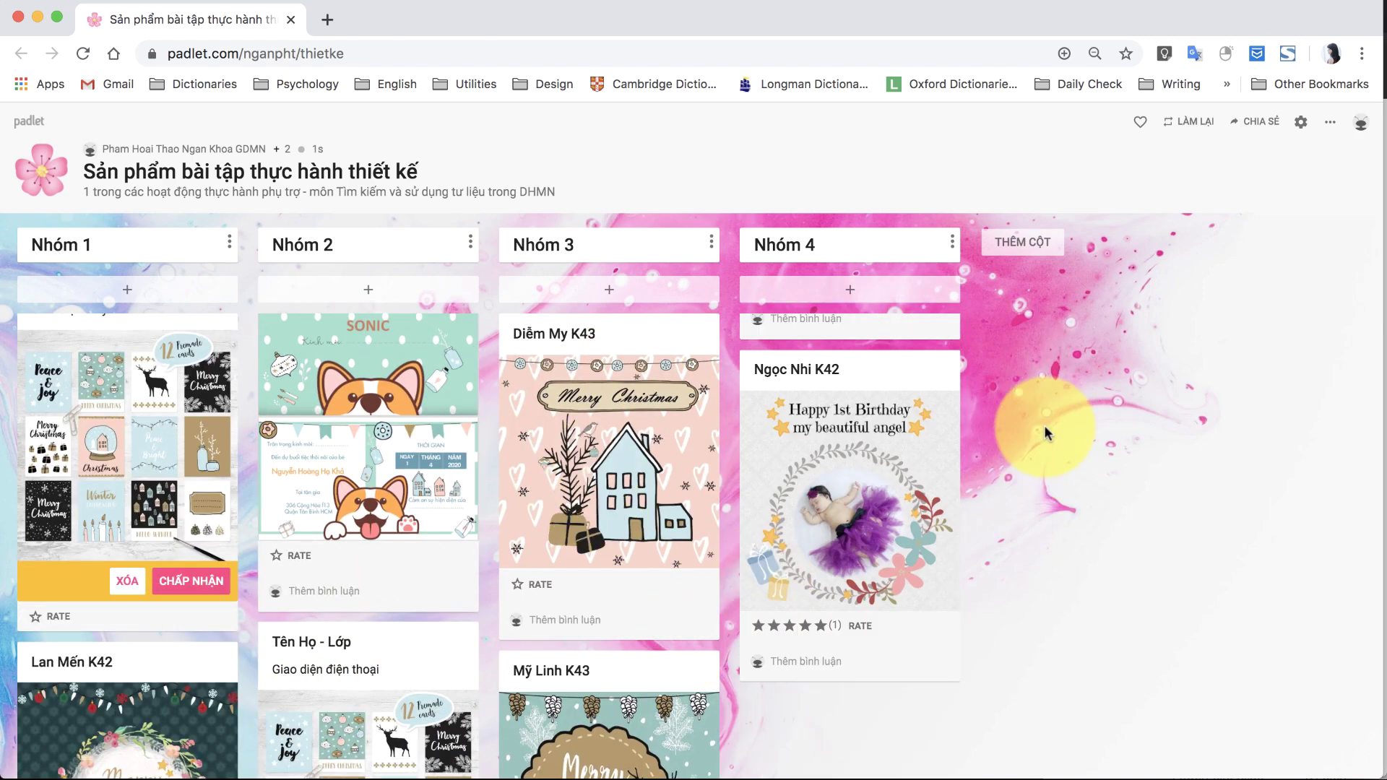
scroll(376, 687, "down", 3)
scroll(376, 688, "up", 2)
Switch the design wall's format back to the grid (Wall) layout
left_click(1330, 121)
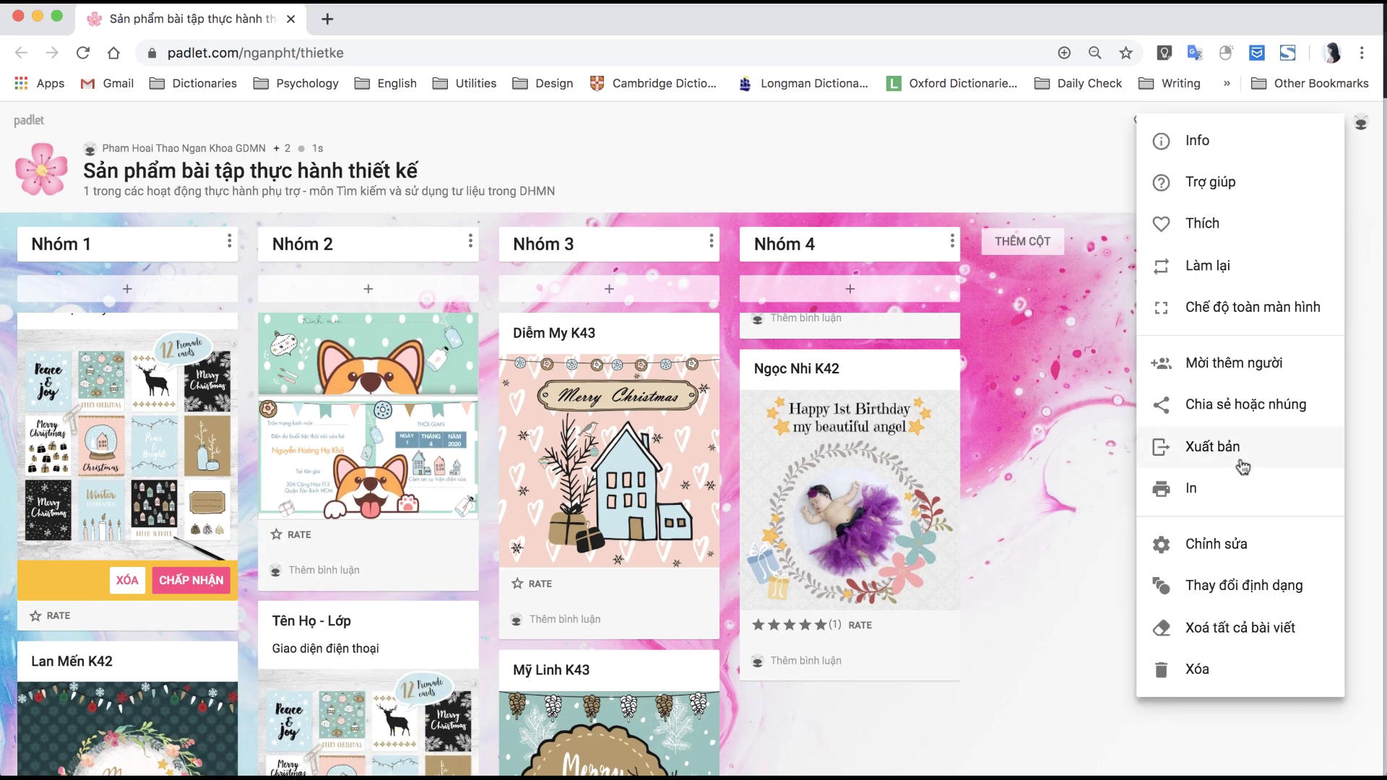
left_click(1243, 585)
left_click(1185, 343)
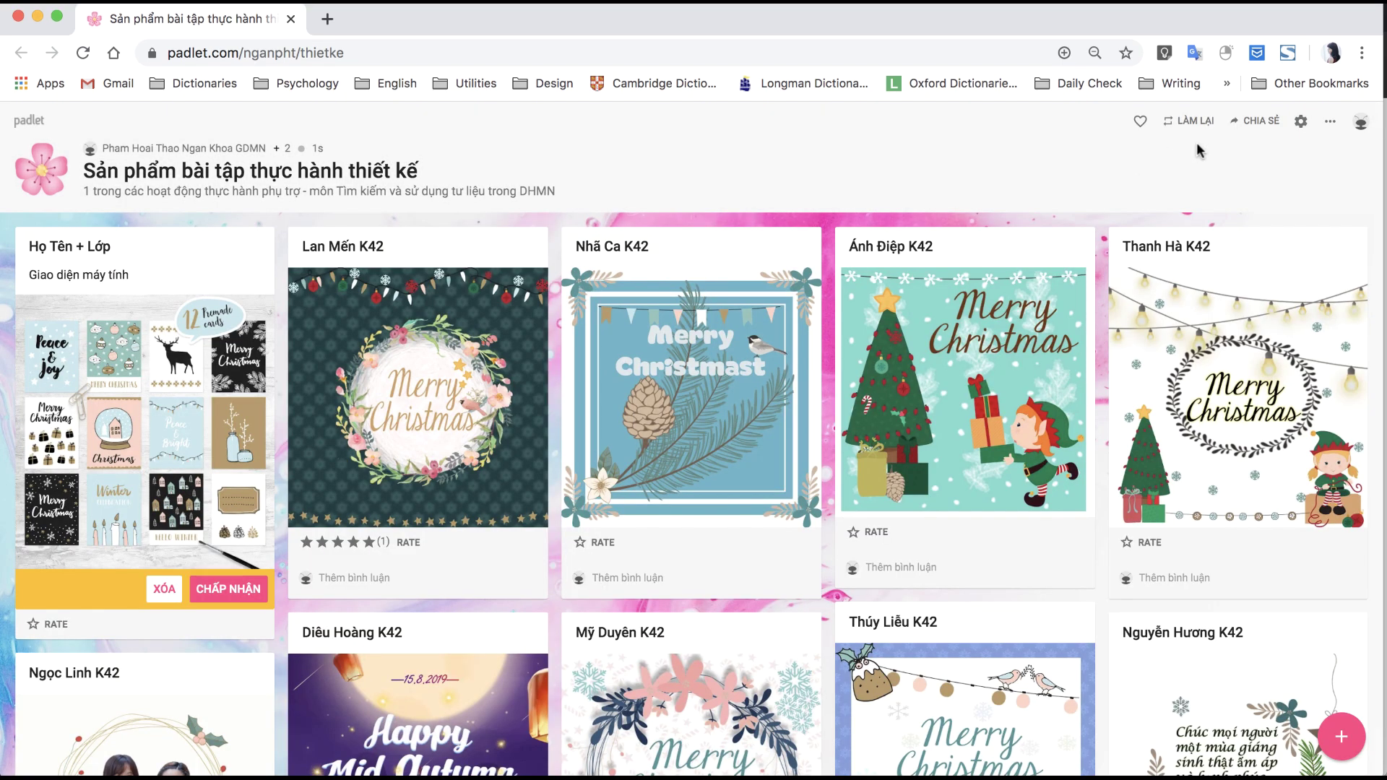
Review the wall's Chia sẻ export options, then view its Info details
left_click(1260, 122)
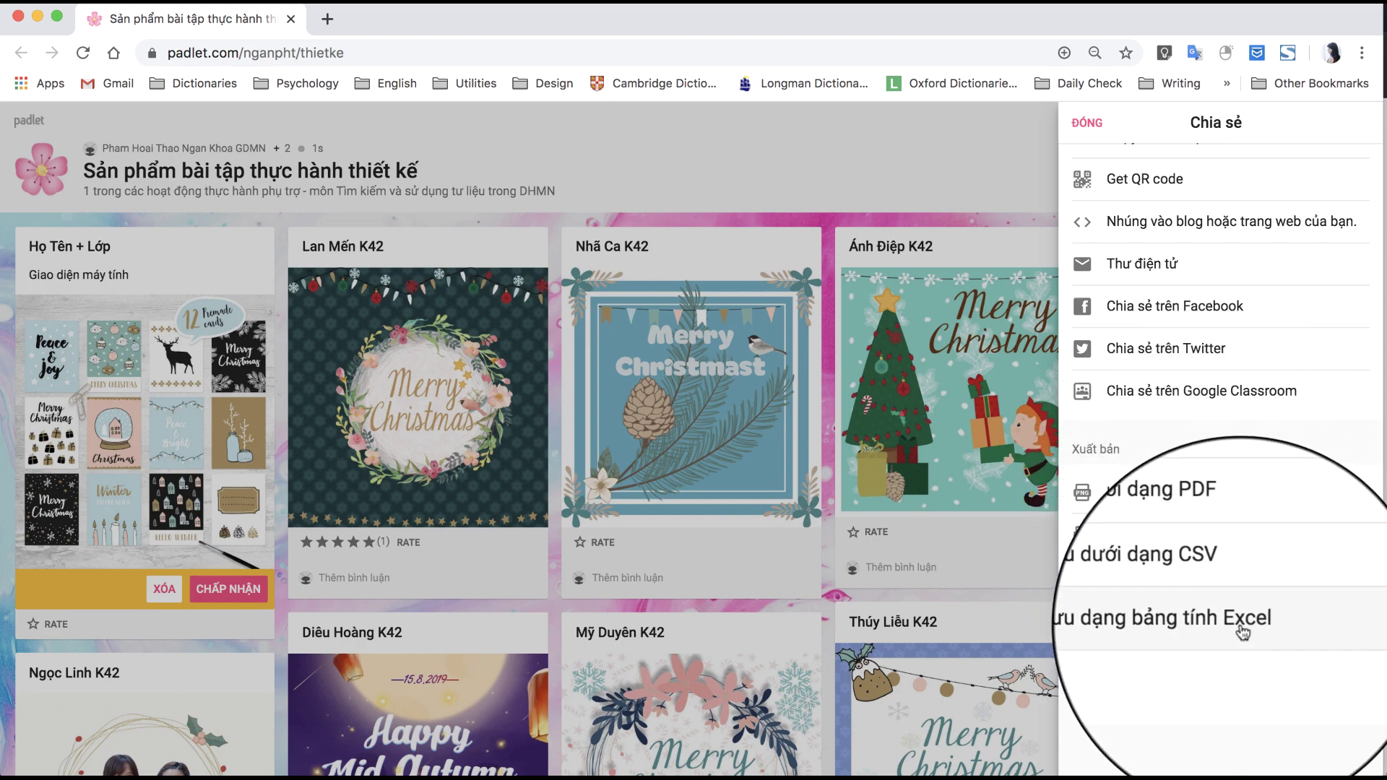
left_click(1336, 128)
left_click(1336, 128)
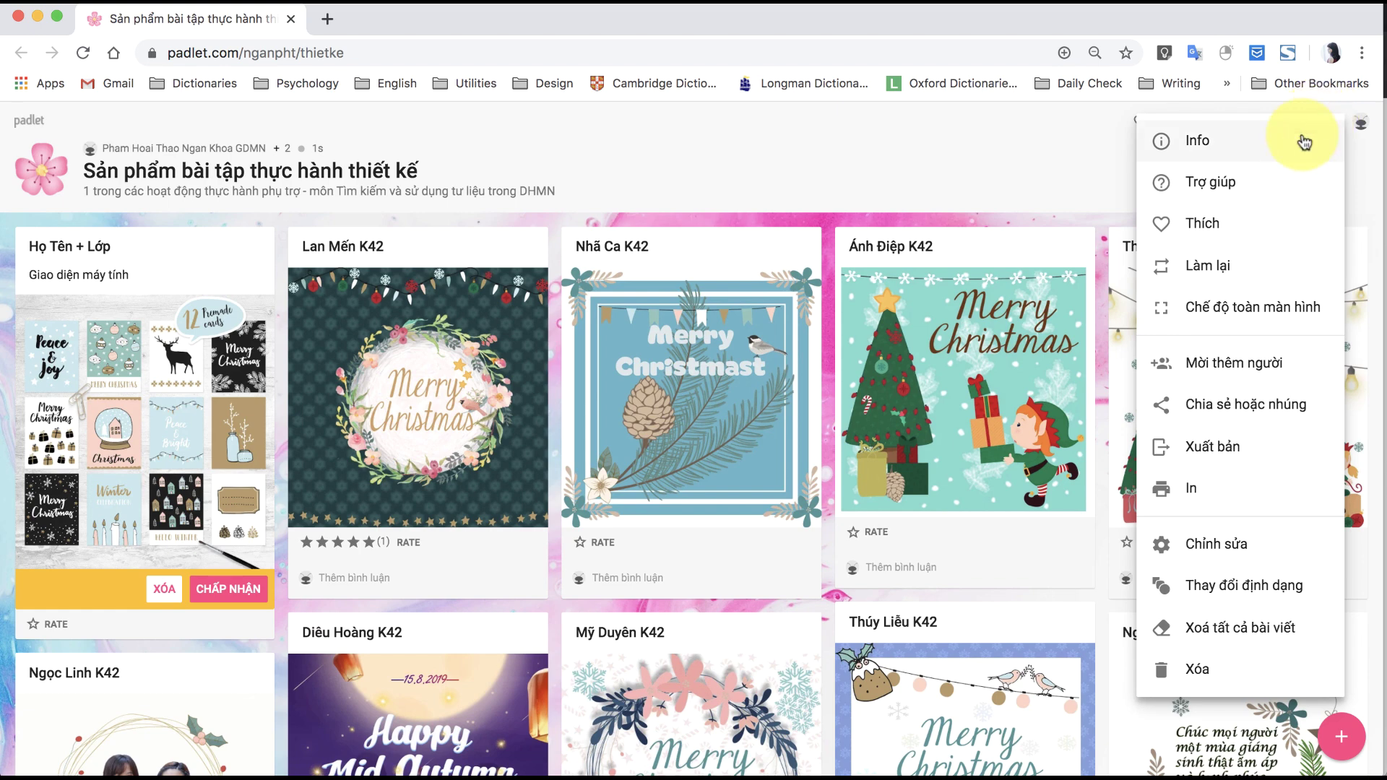
left_click(1303, 138)
scroll(1156, 635, "down", 2)
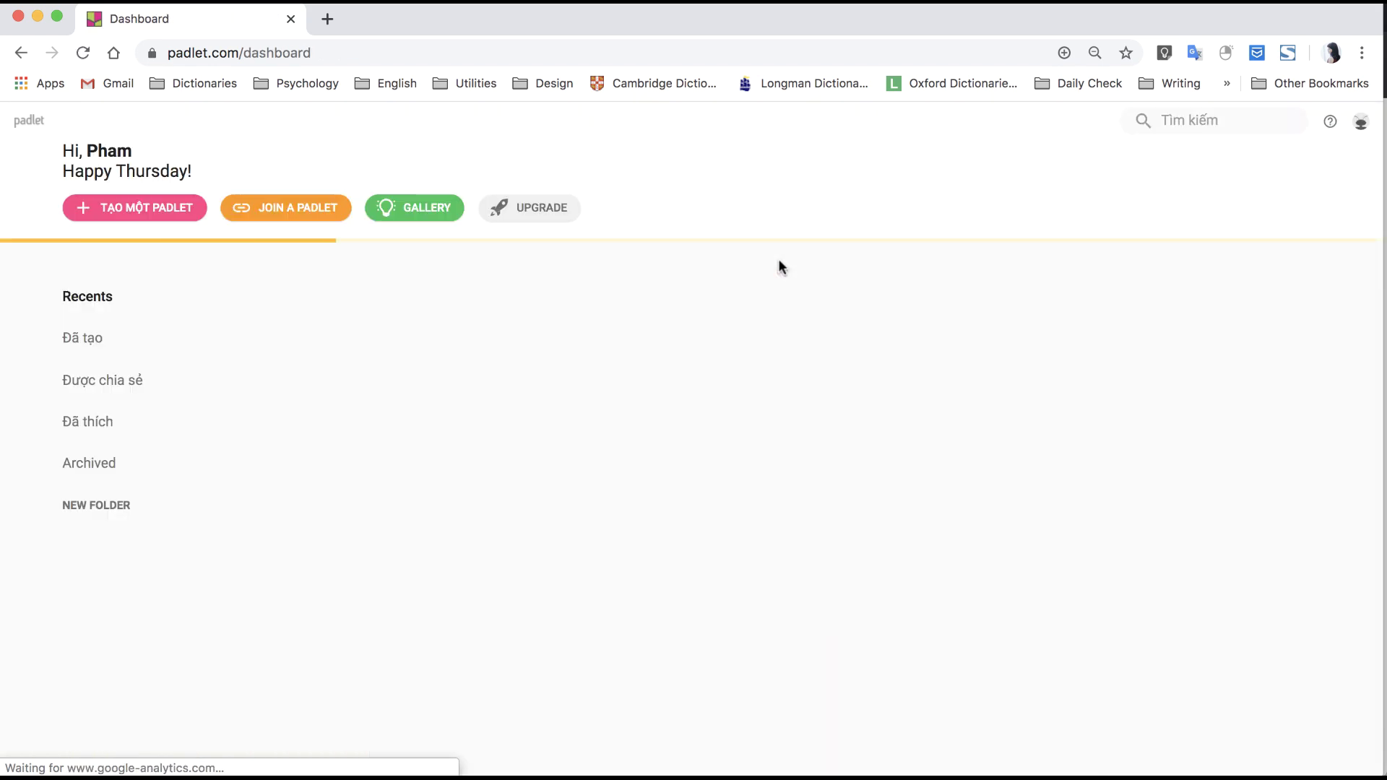
Copy the account's referral link from Settings > Referrals
left_click(1360, 122)
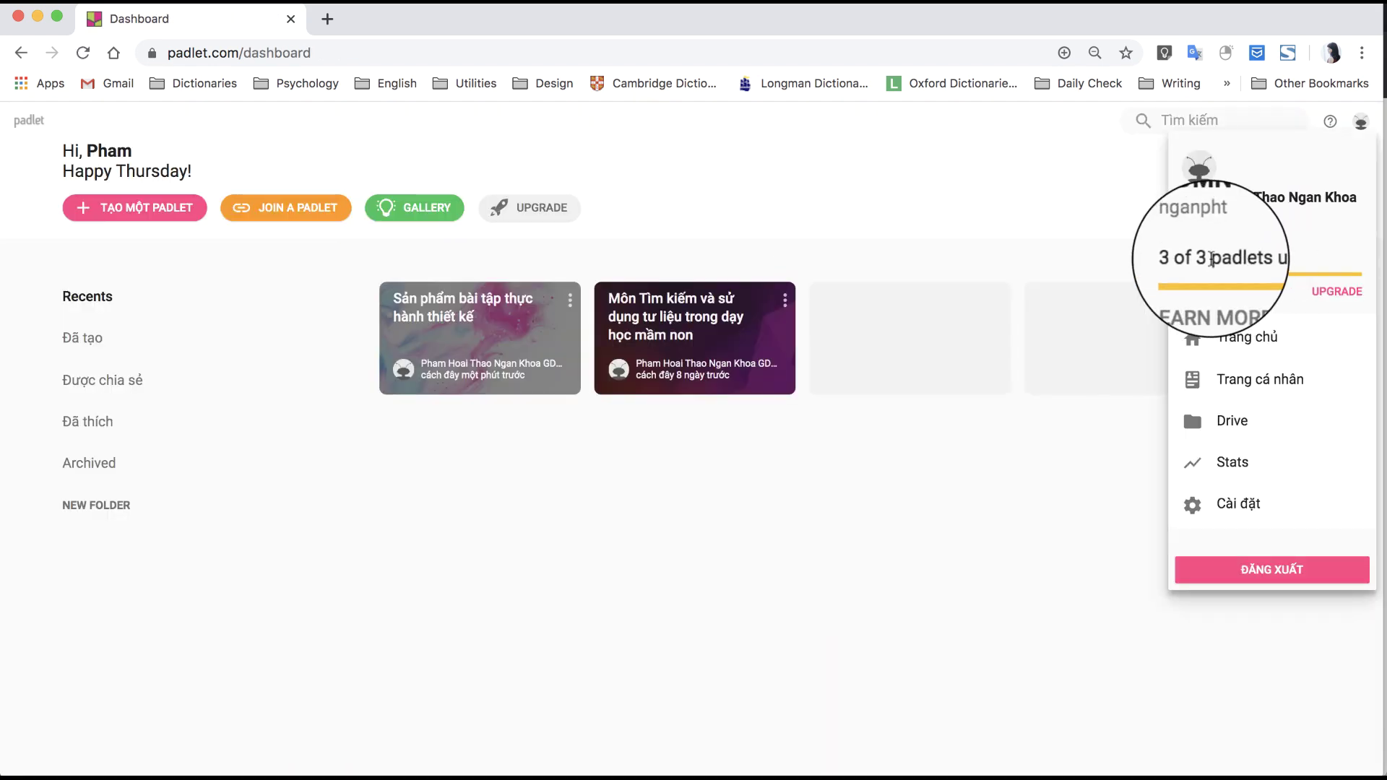
left_click(1218, 296)
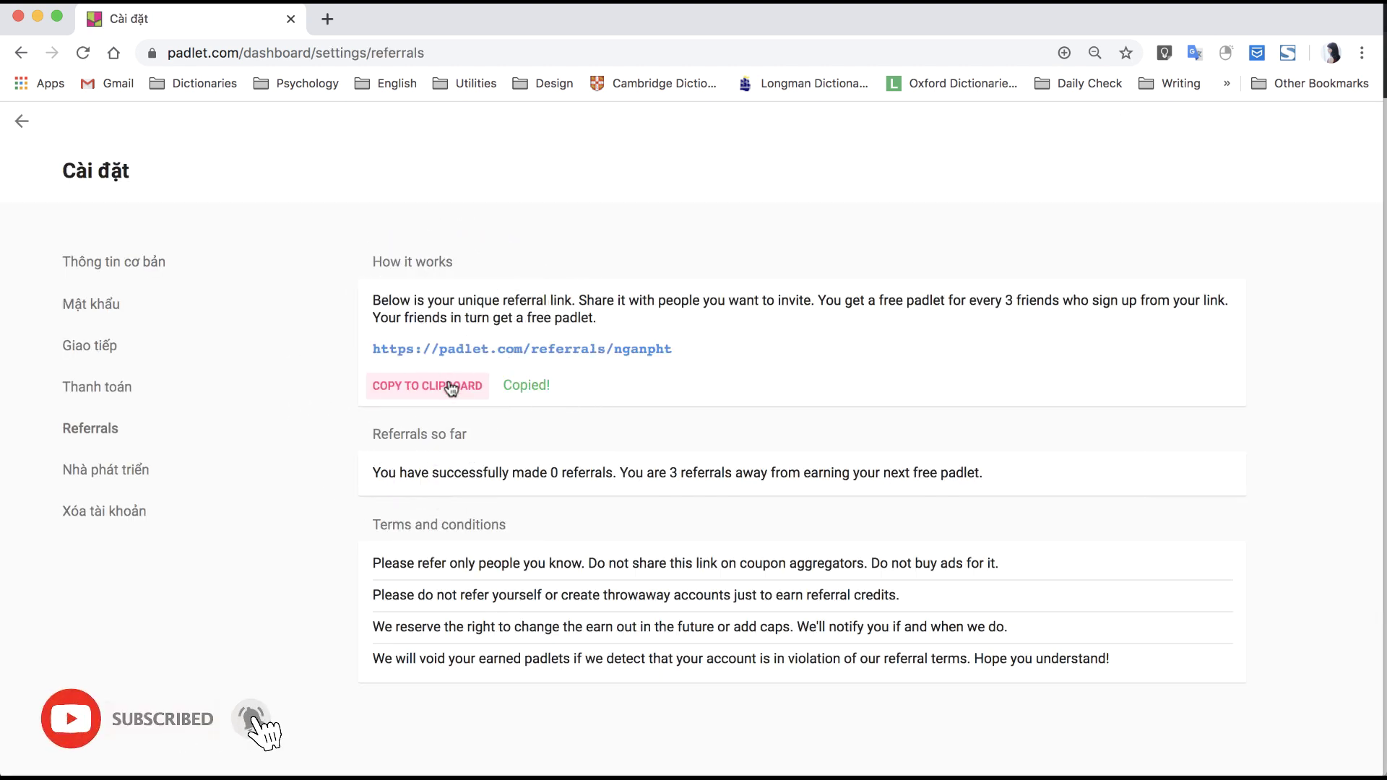
left_click(21, 121)
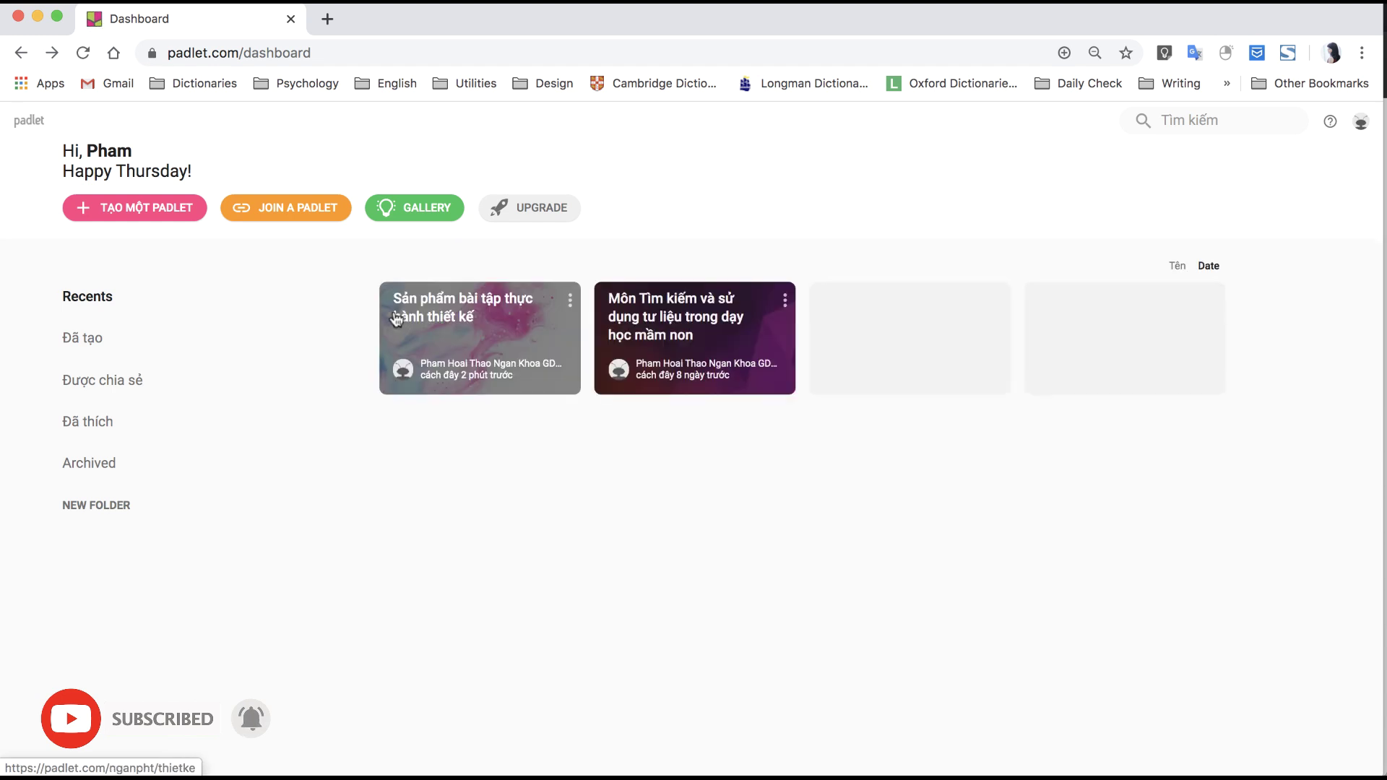
Archive the design padlet and browse the Gallery of example padlets
left_click(570, 299)
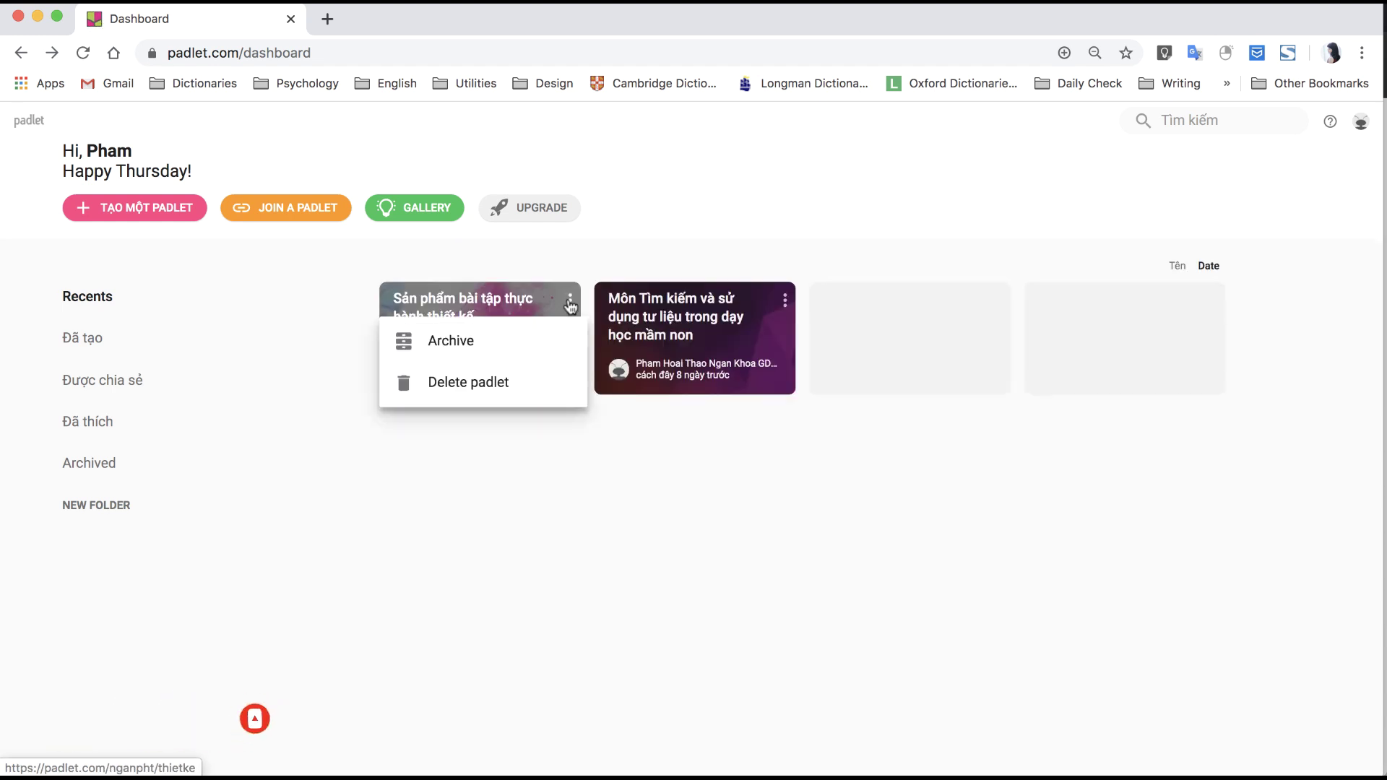
left_click(498, 341)
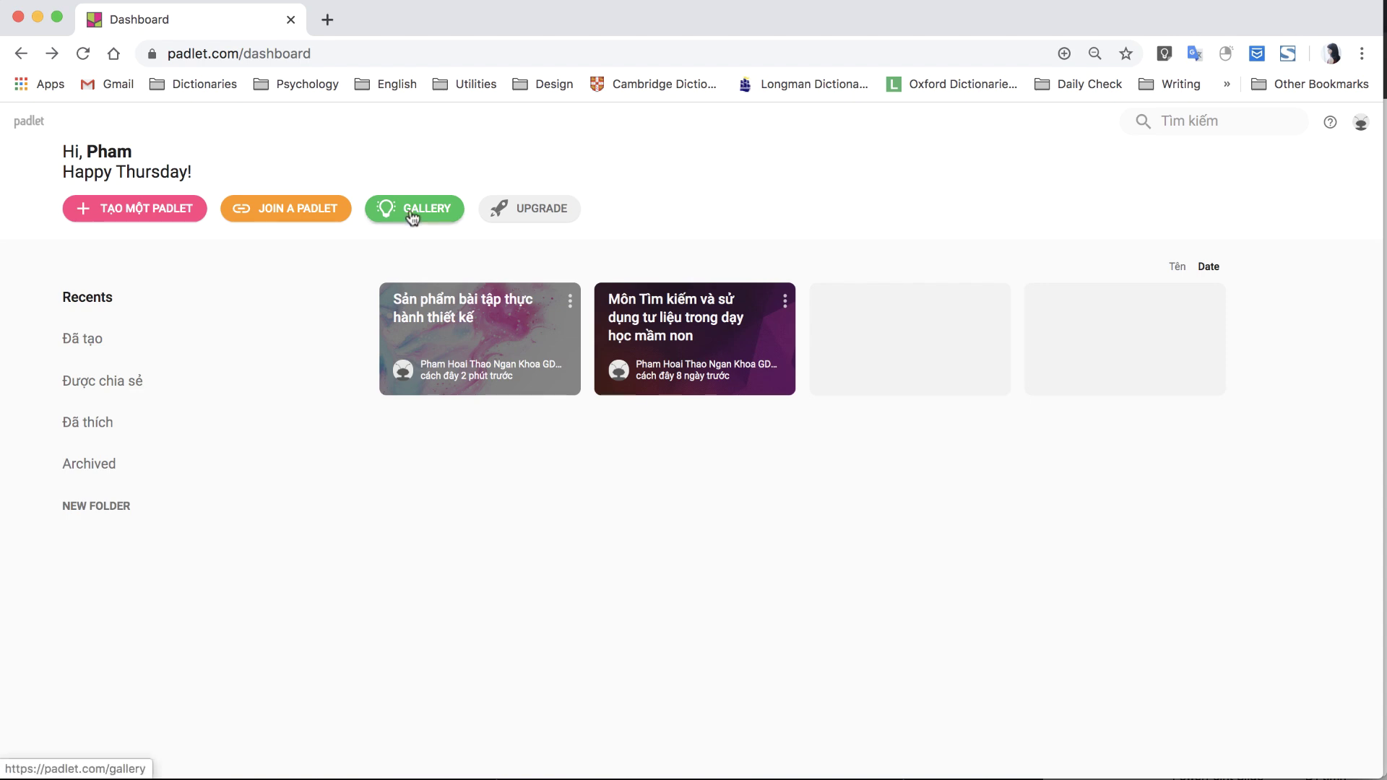
left_click(411, 211)
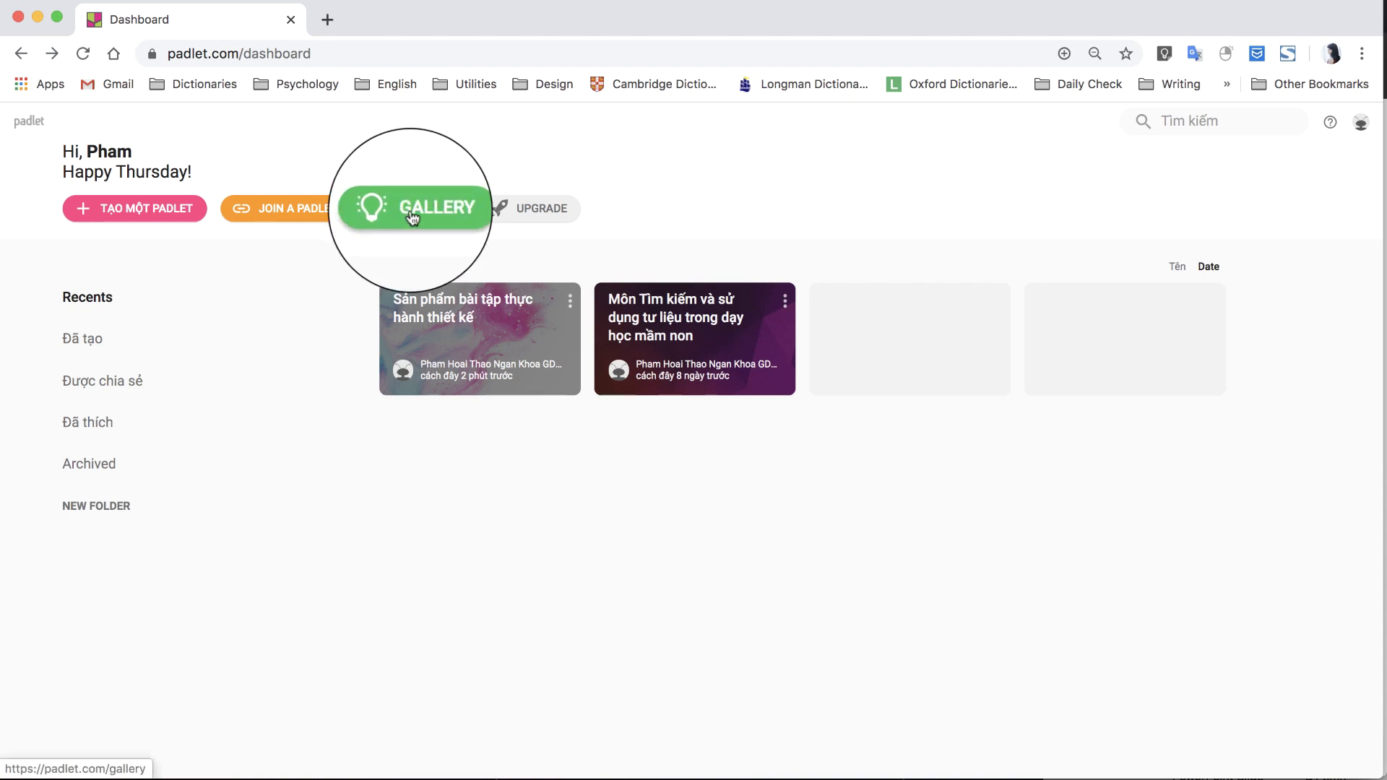
scroll(514, 536, "down", 20)
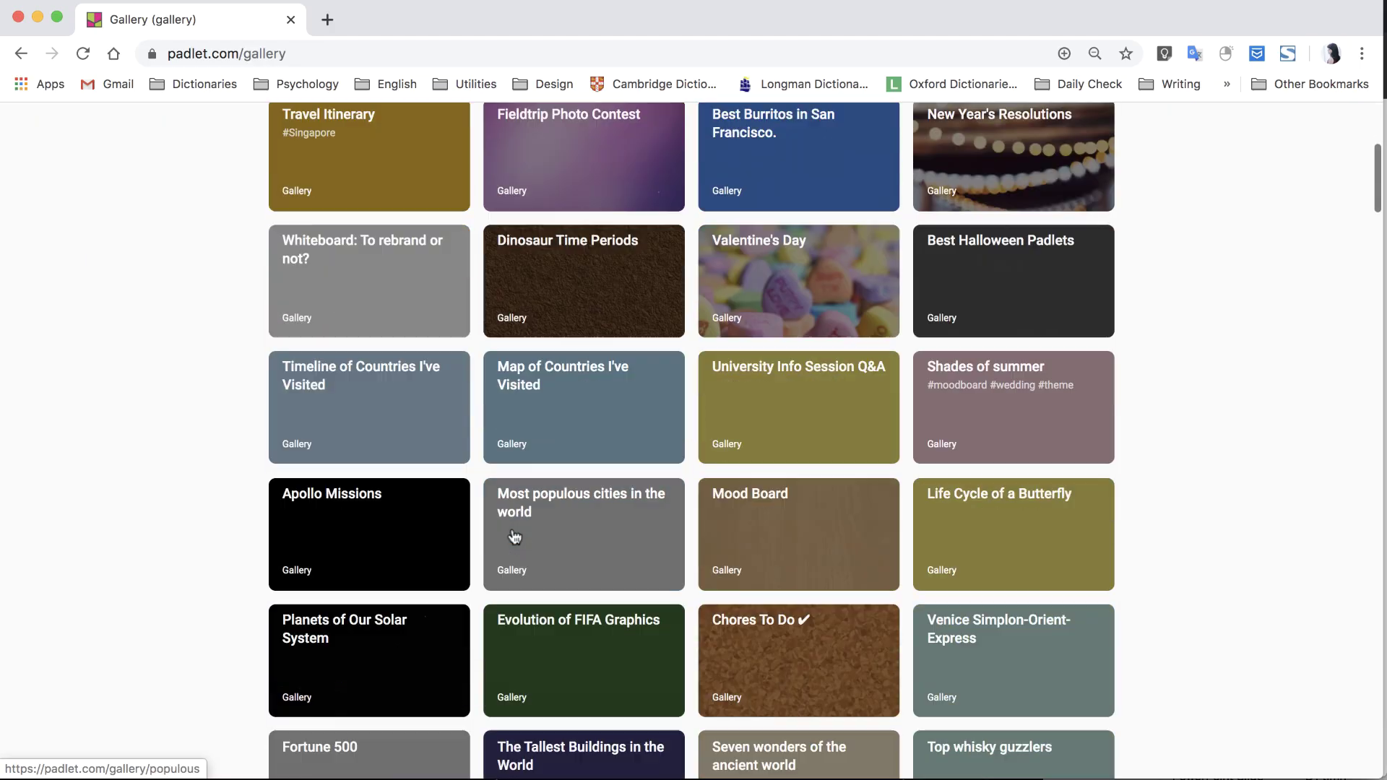
scroll(630, 573, "down", 20)
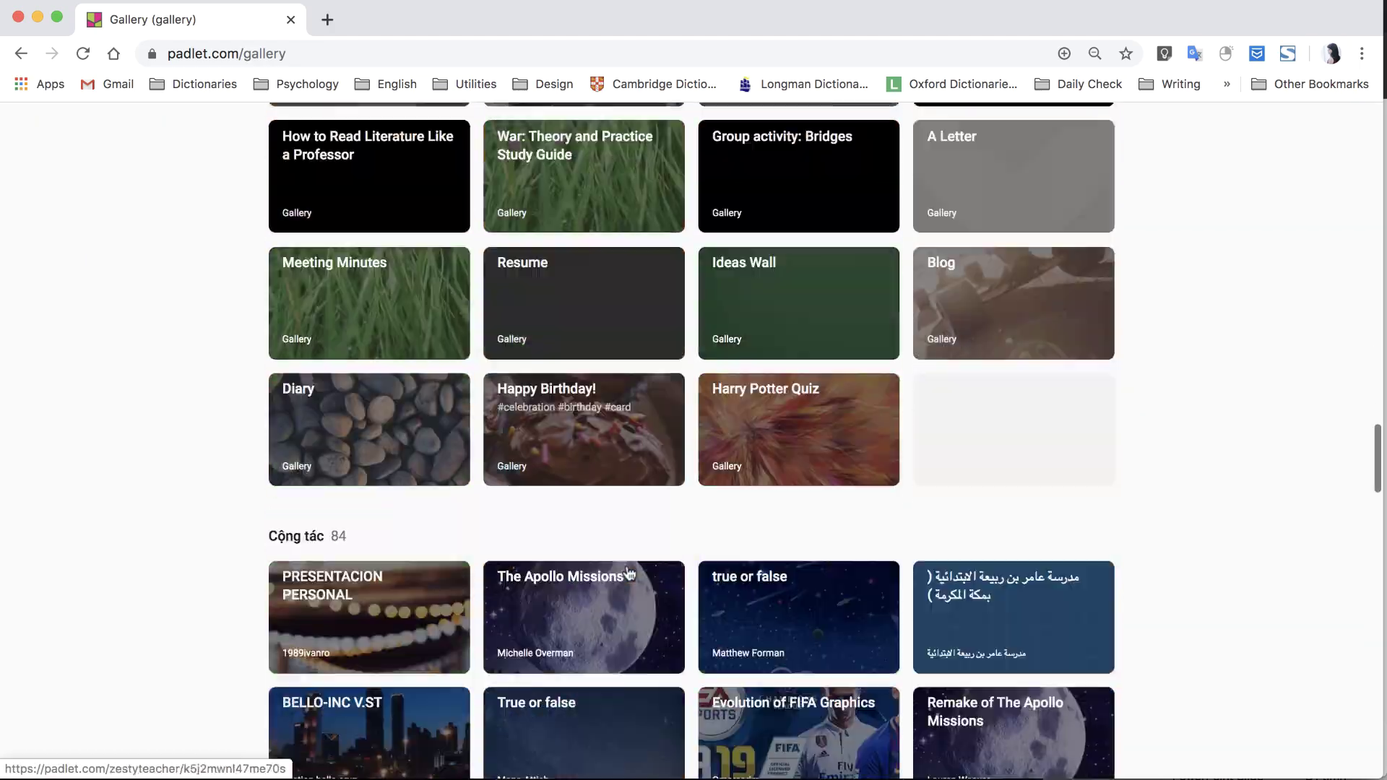